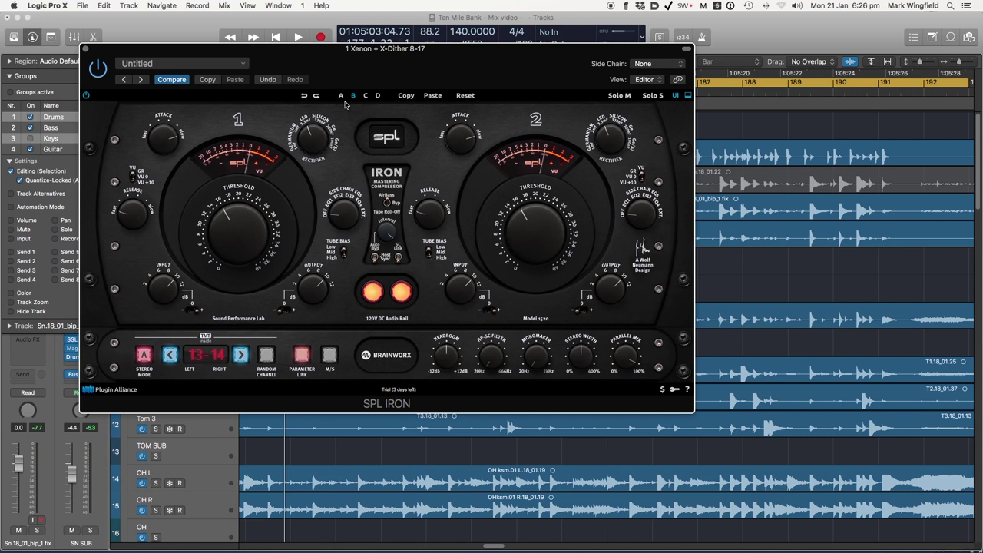
Reposition the SPL IRON plugin window over the arrangement and try channel 1's attack control.
{"action": "left_click_drag", "start_coordinate": [320, 60], "coordinate": [372, 64]}
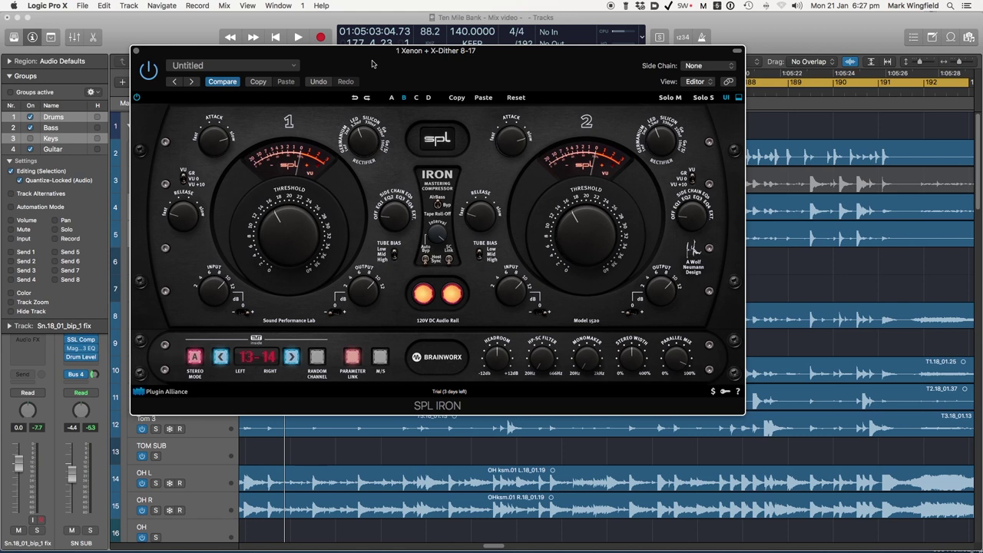
{"action": "left_click_drag", "start_coordinate": [373, 64], "coordinate": [359, 63]}
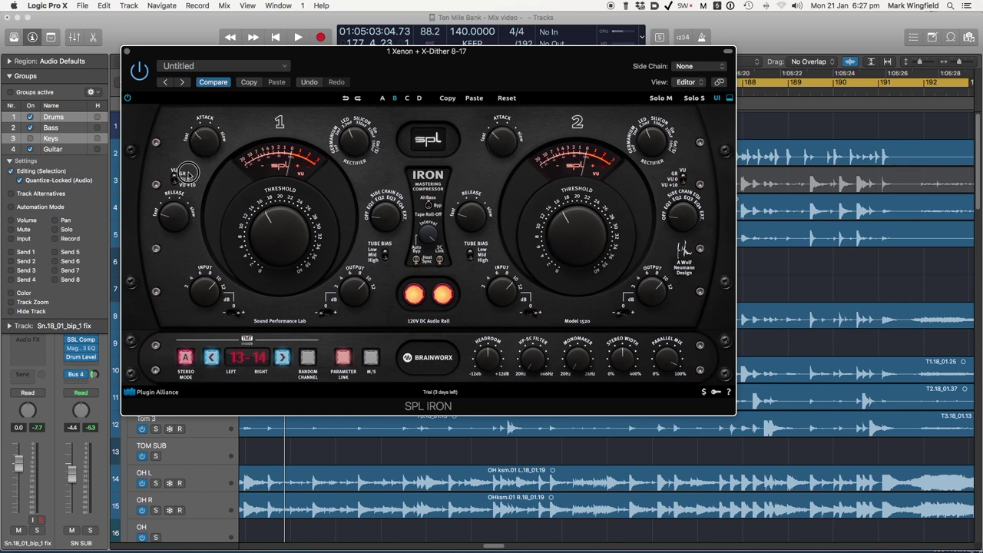
{"action": "mouse_move", "coordinate": [191, 129]}
{"action": "left_mouse_down"}
{"action": "mouse_move", "coordinate": [205, 137]}
{"action": "mouse_move", "coordinate": [195, 172]}
{"action": "mouse_move", "coordinate": [199, 118]}
{"action": "left_mouse_up"}
Examine the attack and release times per rectifier in Preview's Iron Rectifier Chart, close the chart and return to Logic Pro X.
{"action": "key", "text": "super+Tab"}
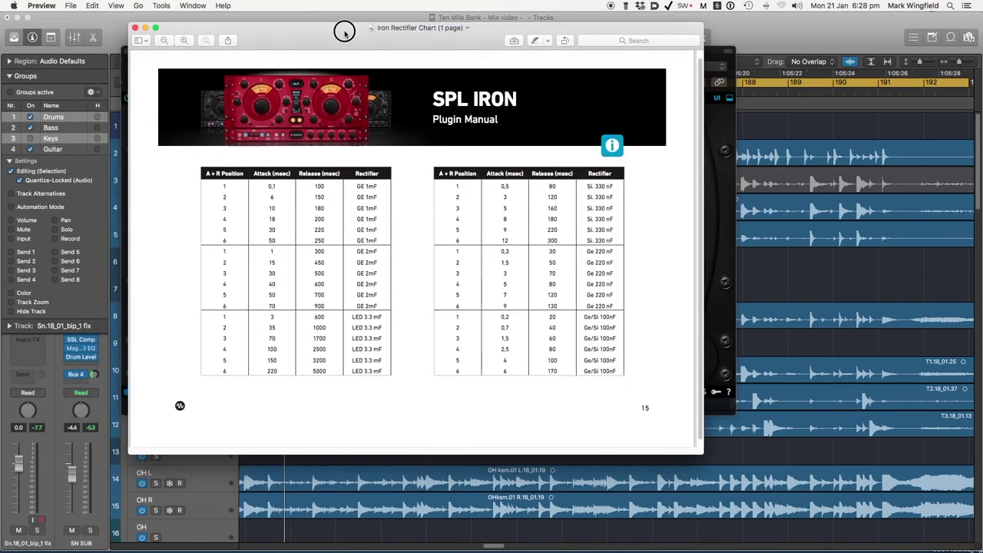
{"action": "left_click_drag", "start_coordinate": [345, 32], "coordinate": [613, 32]}
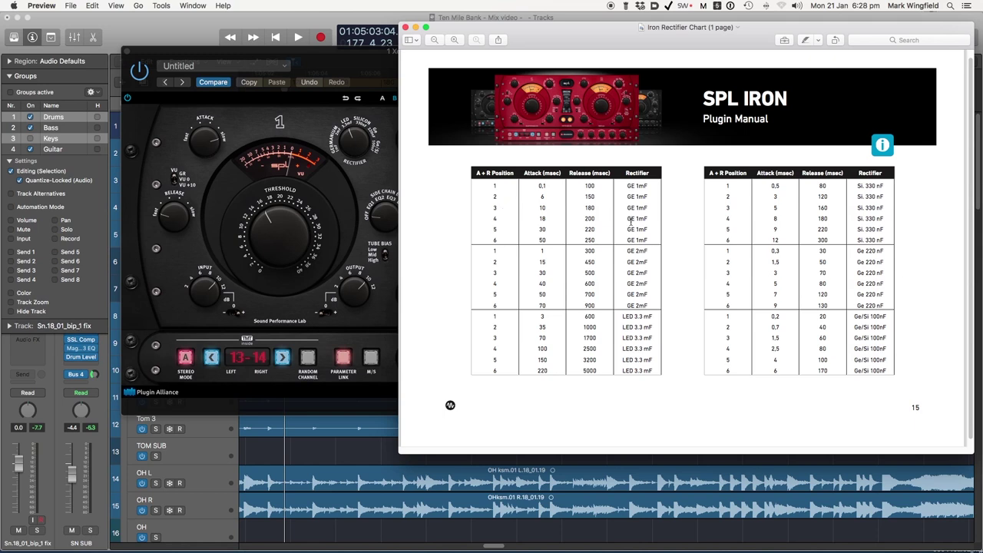
{"action": "scroll", "coordinate": [650, 225], "scroll_direction": "down", "scroll_amount": 2}
{"action": "scroll", "coordinate": [651, 226], "scroll_direction": "up", "scroll_amount": 2}
{"action": "mouse_move", "coordinate": [744, 40]}
{"action": "left_mouse_down"}
{"action": "mouse_move", "coordinate": [795, 46]}
{"action": "mouse_move", "coordinate": [730, 46]}
{"action": "mouse_move", "coordinate": [760, 42]}
{"action": "mouse_move", "coordinate": [745, 40]}
{"action": "left_mouse_up"}
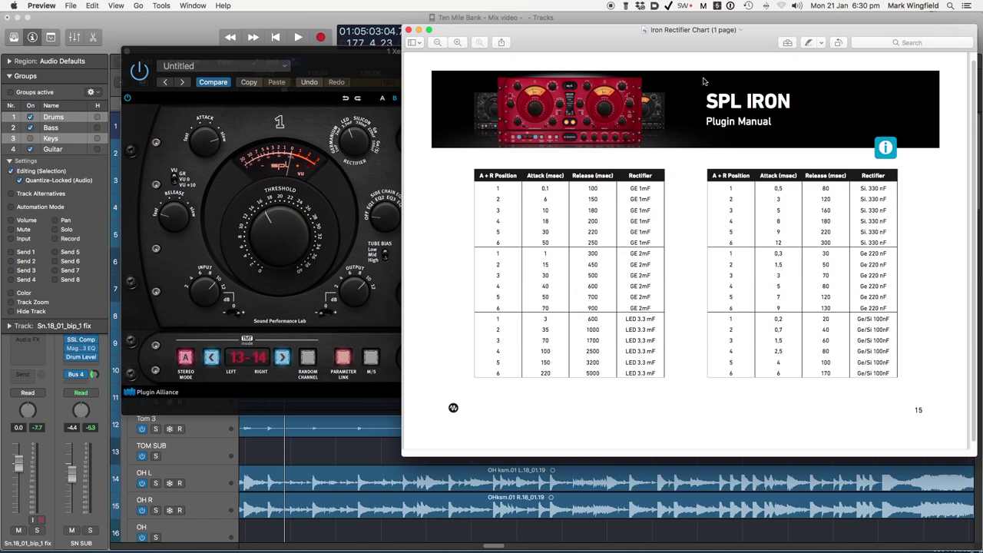
{"action": "left_click_drag", "start_coordinate": [630, 44], "coordinate": [621, 42]}
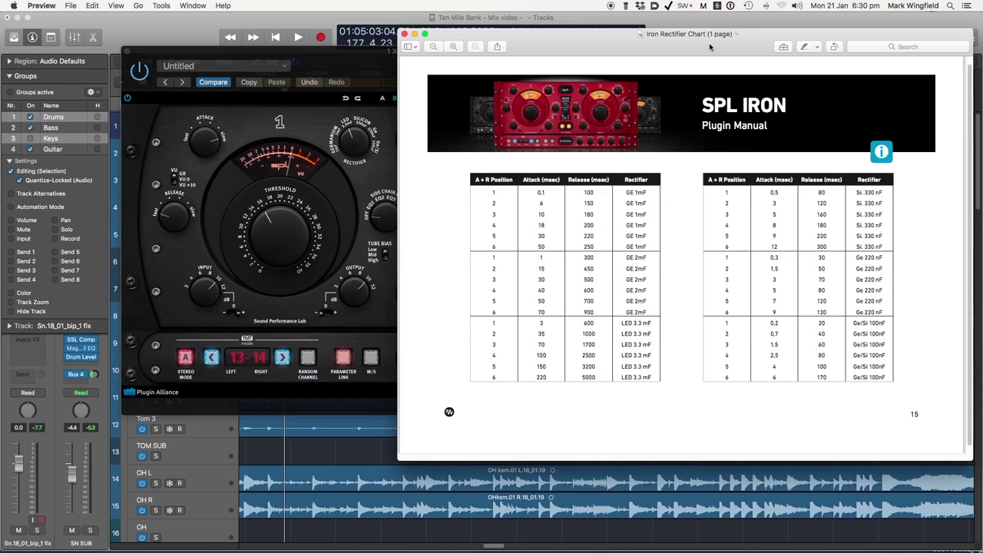
{"action": "left_click_drag", "start_coordinate": [735, 42], "coordinate": [702, 49]}
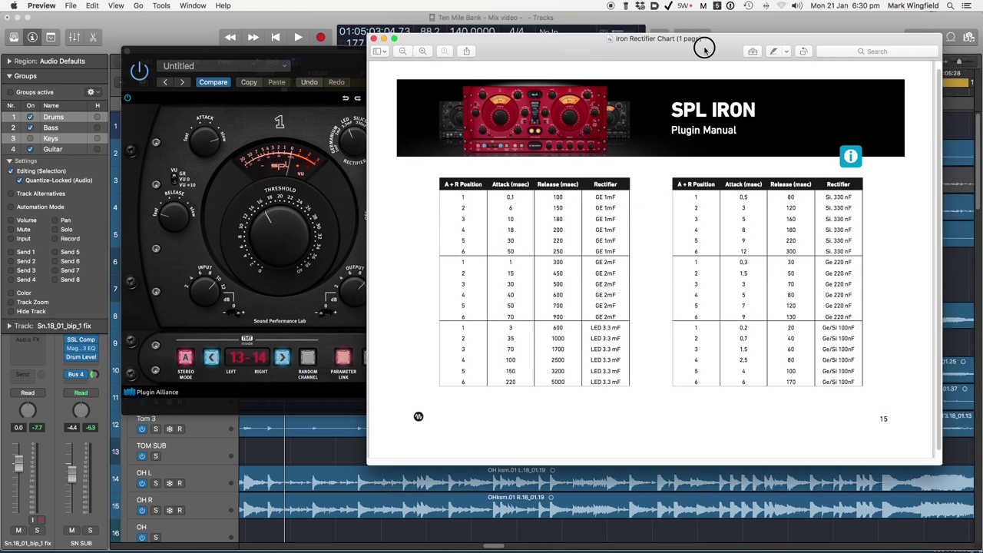
{"action": "key", "text": "super+w"}
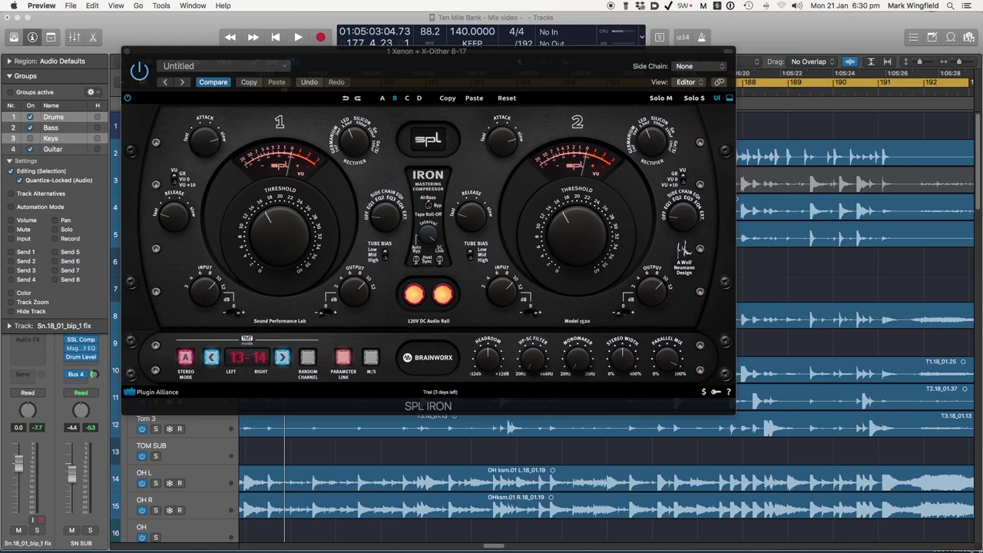
{"action": "left_click", "coordinate": [349, 66]}
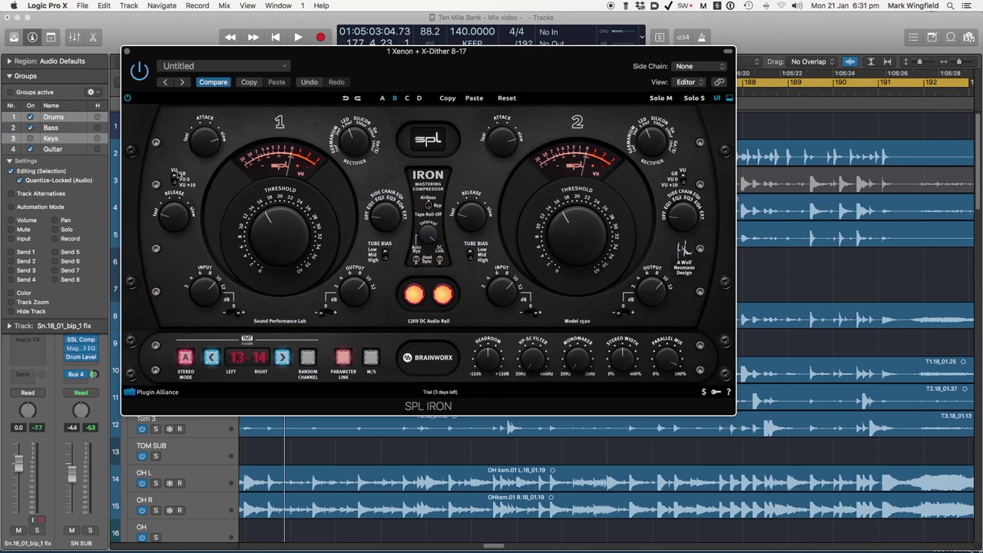
Raise the linked thresholds to just under 20 and try channel 1's tube bias and input controls.
{"action": "scroll", "coordinate": [283, 240], "scroll_direction": "up", "scroll_amount": 2}
{"action": "left_click_drag", "start_coordinate": [278, 238], "coordinate": [278, 235]}
{"action": "mouse_move", "coordinate": [386, 255]}
{"action": "left_mouse_down"}
{"action": "mouse_move", "coordinate": [386, 246]}
{"action": "mouse_move", "coordinate": [385, 268]}
{"action": "mouse_move", "coordinate": [385, 240]}
{"action": "mouse_move", "coordinate": [385, 265]}
{"action": "mouse_move", "coordinate": [386, 254]}
{"action": "left_mouse_up"}
{"action": "mouse_move", "coordinate": [205, 296]}
{"action": "left_mouse_down"}
{"action": "mouse_move", "coordinate": [206, 286]}
{"action": "mouse_move", "coordinate": [203, 301]}
{"action": "left_mouse_up"}
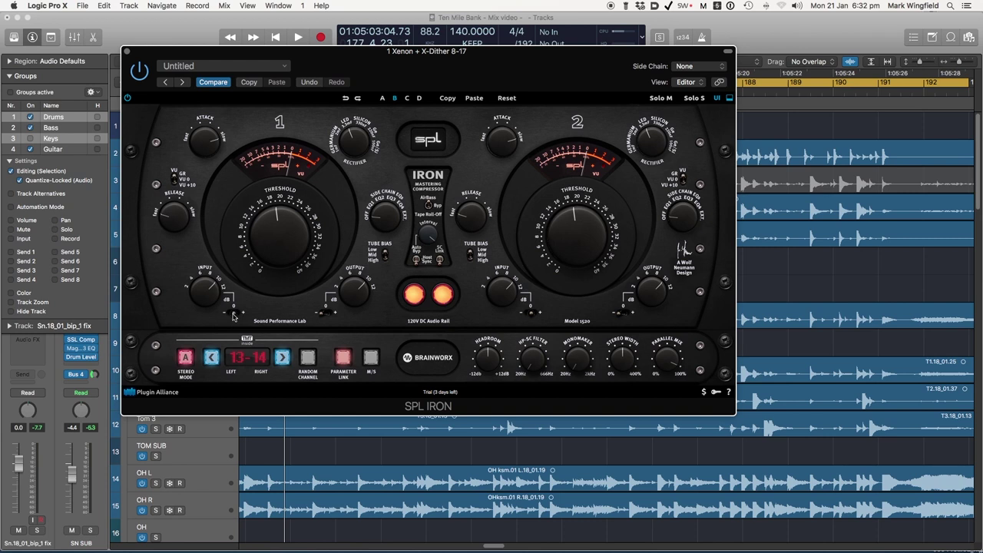
Try channel 1's input level switch, output knob and side-chain EQ selector.
{"action": "left_click", "coordinate": [234, 314]}
{"action": "left_click_drag", "start_coordinate": [365, 294], "coordinate": [360, 293]}
{"action": "left_click_drag", "start_coordinate": [381, 222], "coordinate": [399, 176]}
{"action": "mouse_move", "coordinate": [386, 223]}
{"action": "left_mouse_down"}
{"action": "mouse_move", "coordinate": [396, 169]}
{"action": "mouse_move", "coordinate": [385, 220]}
{"action": "mouse_move", "coordinate": [390, 211]}
{"action": "left_mouse_up"}
Examine the curves of Presets 1 to 4 in Preview's Iron Presets Graph.pdf, minimise it and return to Logic Pro X.
{"action": "key", "text": "super+Tab"}
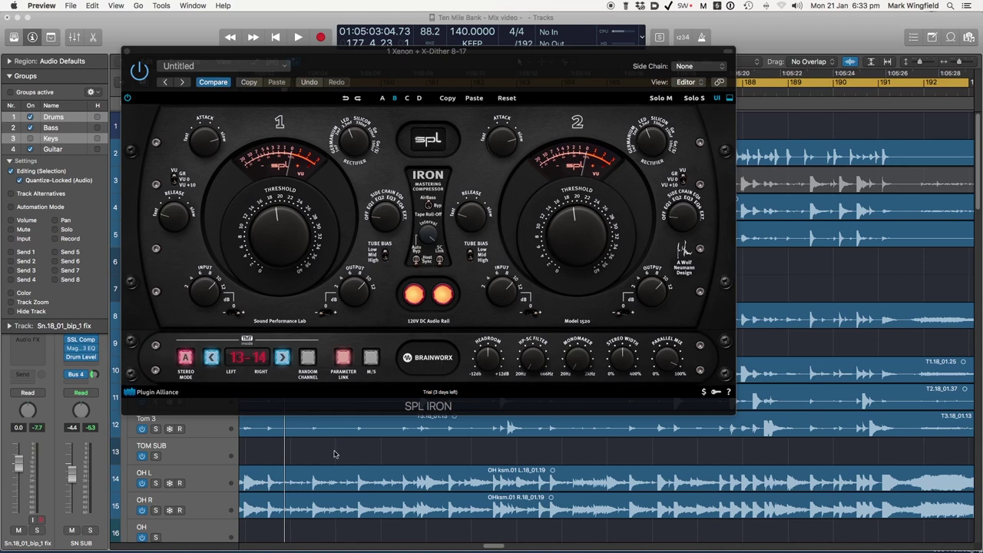
{"action": "key", "text": "super+Tab"}
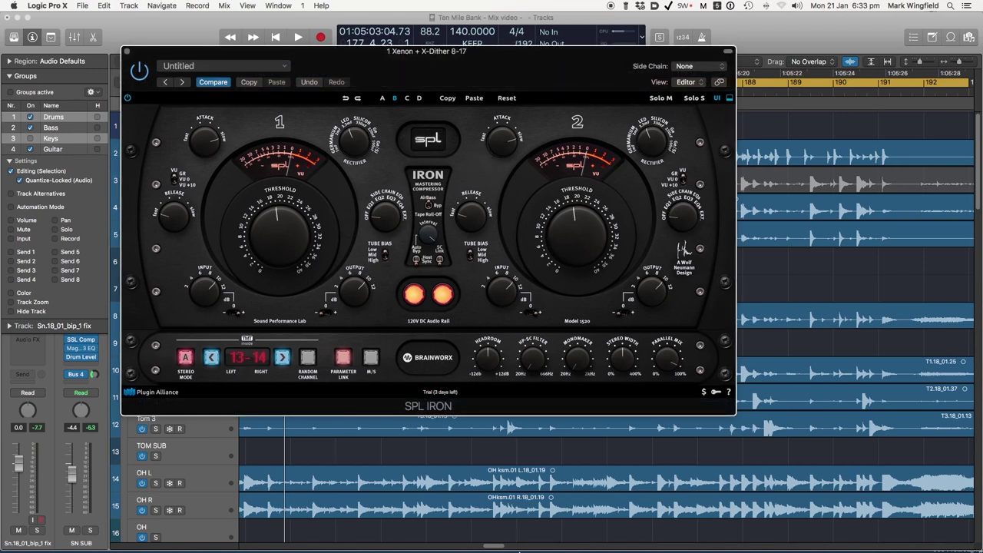
{"action": "left_click", "coordinate": [564, 536]}
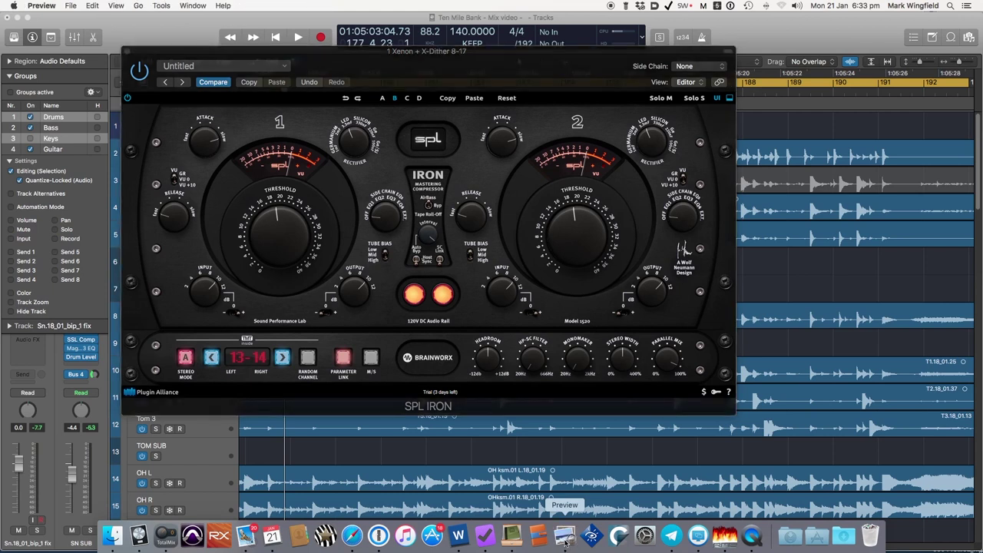
{"action": "left_click", "coordinate": [201, 6]}
{"action": "left_click", "coordinate": [230, 59]}
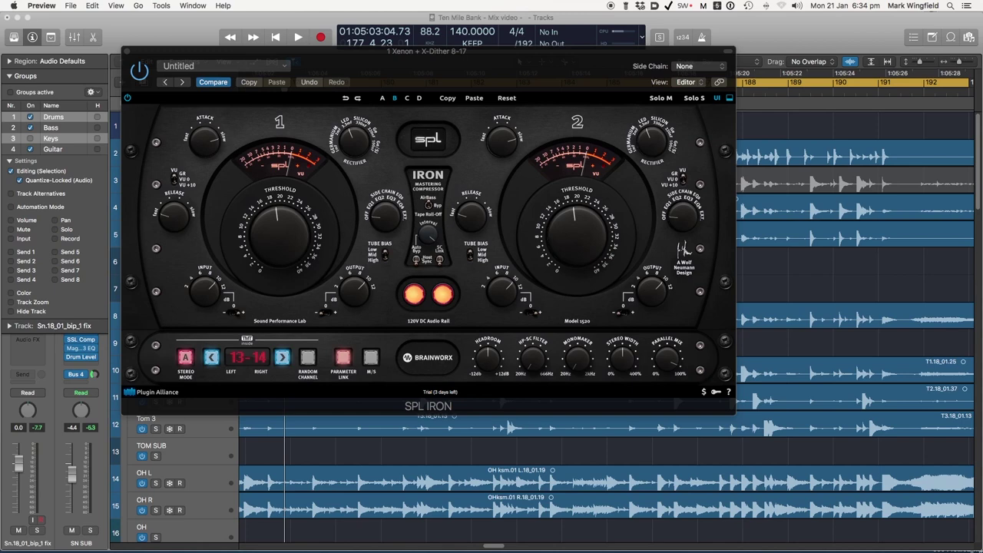
{"action": "left_click_drag", "start_coordinate": [182, 85], "coordinate": [302, 74]}
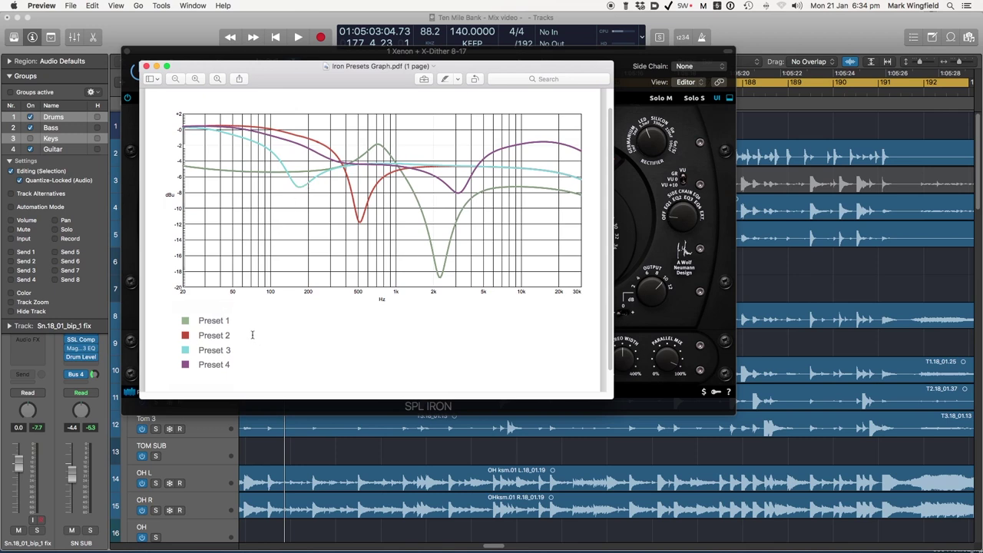
{"action": "left_click_drag", "start_coordinate": [289, 74], "coordinate": [575, 79]}
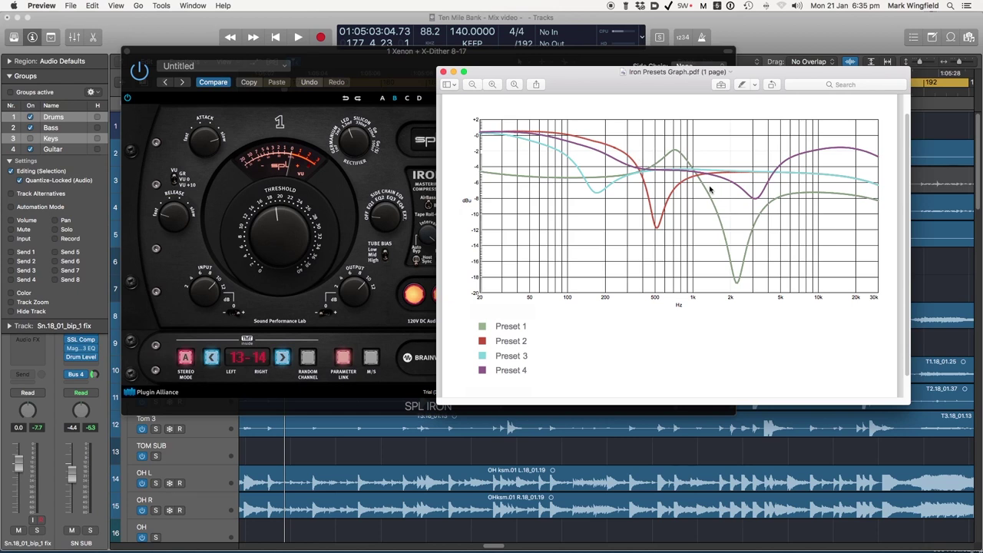
{"action": "left_click_drag", "start_coordinate": [638, 91], "coordinate": [548, 99]}
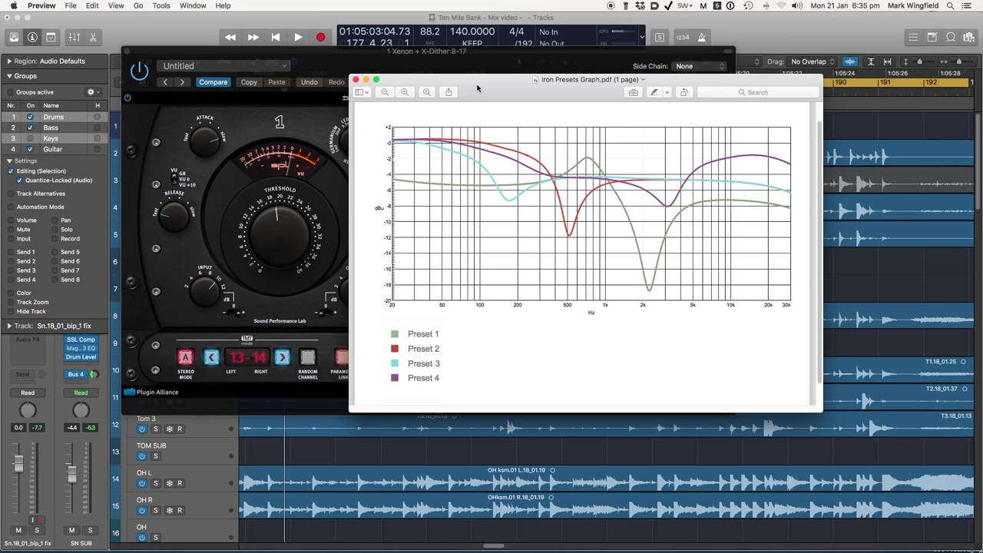
{"action": "key", "text": "super+m"}
{"action": "left_click", "coordinate": [371, 67]}
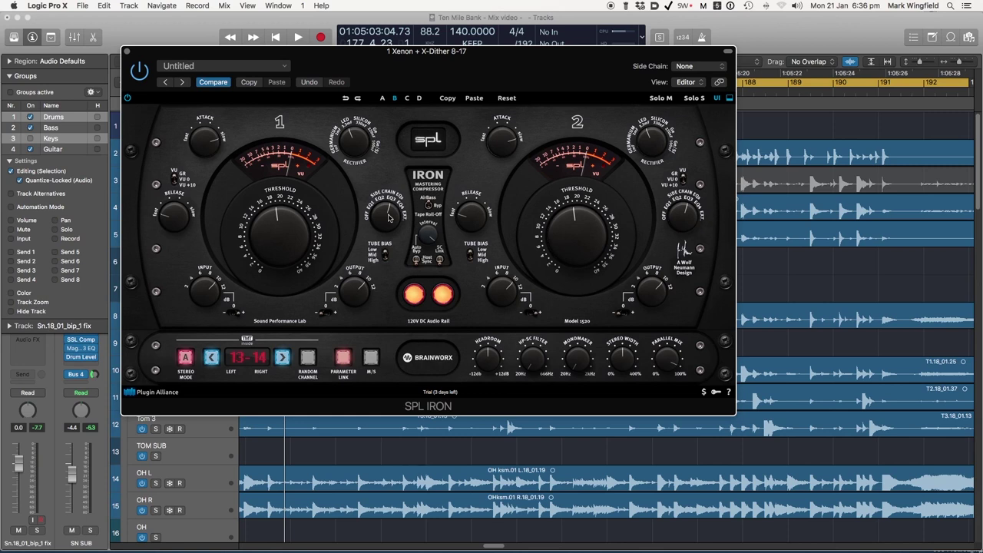
Try channel 1's side-chain EQ positions and the AirBass/Tape Roll-Off switch, toggling the compressor's bypass.
{"action": "mouse_move", "coordinate": [390, 218]}
{"action": "left_mouse_down"}
{"action": "mouse_move", "coordinate": [388, 206]}
{"action": "mouse_move", "coordinate": [384, 224]}
{"action": "left_mouse_up"}
{"action": "mouse_move", "coordinate": [386, 211]}
{"action": "left_mouse_down"}
{"action": "mouse_move", "coordinate": [390, 185]}
{"action": "mouse_move", "coordinate": [389, 217]}
{"action": "left_mouse_up"}
{"action": "mouse_move", "coordinate": [390, 184]}
{"action": "left_mouse_down"}
{"action": "mouse_move", "coordinate": [393, 166]}
{"action": "mouse_move", "coordinate": [390, 186]}
{"action": "left_mouse_up"}
{"action": "left_click", "coordinate": [431, 202]}
{"action": "left_click", "coordinate": [416, 298]}
{"action": "left_click", "coordinate": [416, 298]}
Change the auto-bypass interval and test the automatic and manual bypass of the compressor.
{"action": "mouse_move", "coordinate": [428, 232]}
{"action": "left_click_drag", "start_coordinate": [427, 231], "coordinate": [428, 231]}
{"action": "left_click", "coordinate": [417, 261]}
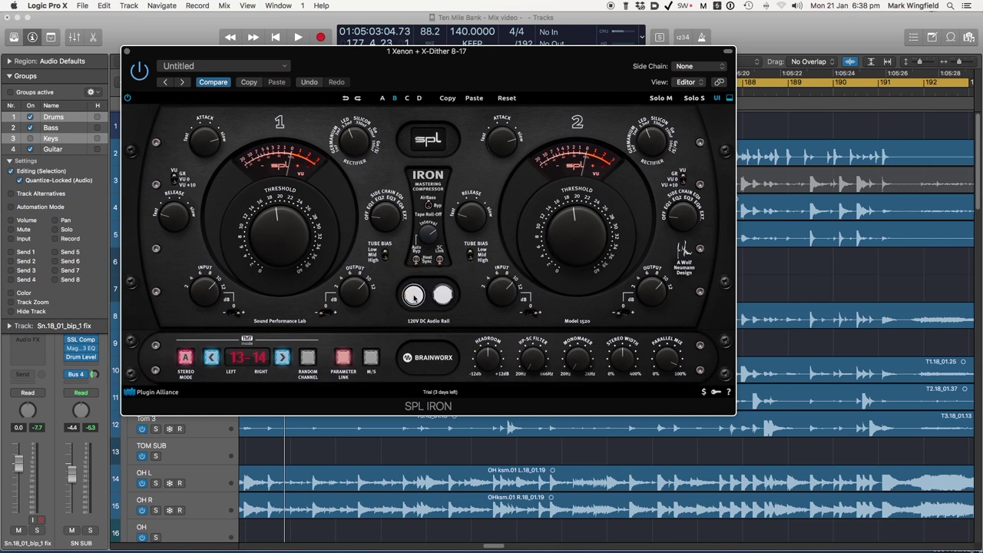
{"action": "left_click", "coordinate": [414, 296]}
{"action": "left_click", "coordinate": [415, 300]}
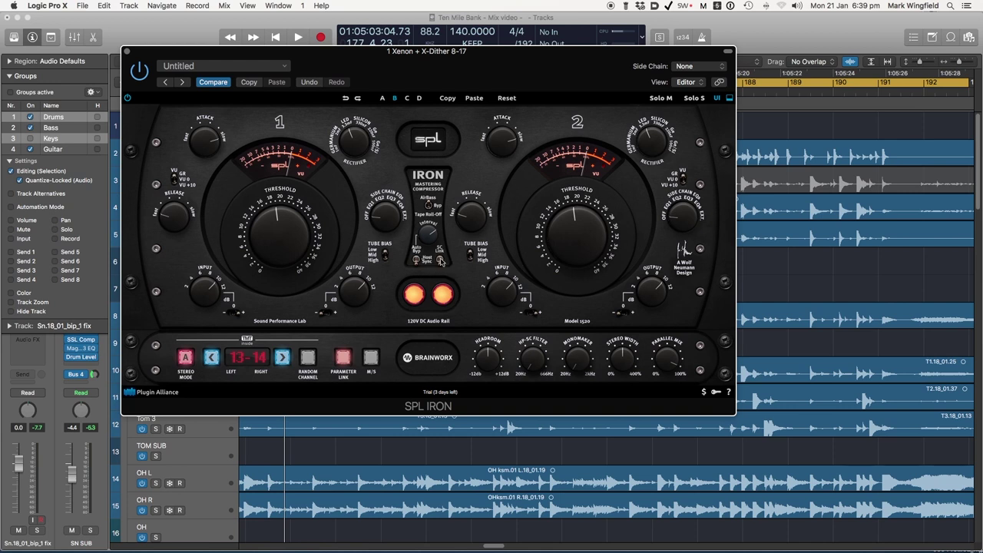
Toggle channel 1's VU meter mode and step the TMT channel pair back to 01-02.
{"action": "left_click", "coordinate": [177, 179]}
{"action": "left_click", "coordinate": [175, 179]}
{"action": "left_click", "coordinate": [213, 361]}
{"action": "left_click", "coordinate": [213, 361]}
{"action": "left_click", "coordinate": [213, 361]}
{"action": "left_click", "coordinate": [213, 361]}
{"action": "left_click", "coordinate": [213, 361]}
{"action": "left_click", "coordinate": [213, 361]}
{"action": "left_click", "coordinate": [212, 361]}
{"action": "left_click", "coordinate": [213, 361]}
{"action": "left_click", "coordinate": [213, 361]}
{"action": "left_click", "coordinate": [212, 358]}
{"action": "left_click", "coordinate": [212, 358]}
{"action": "left_click", "coordinate": [212, 358]}
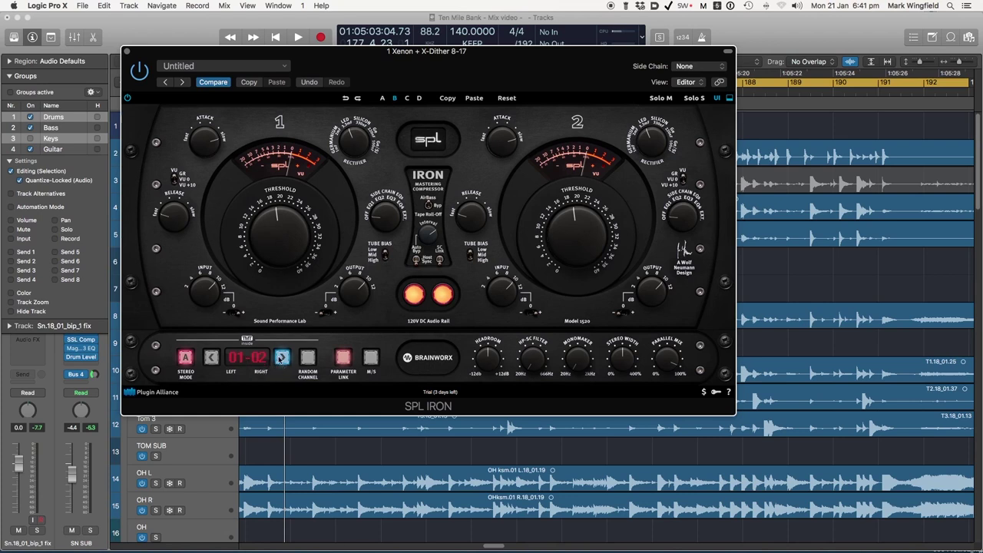
Step the TMT channel pair forward past 12-13 and try the random channel selection.
{"action": "left_click", "coordinate": [283, 358]}
{"action": "left_click", "coordinate": [282, 359]}
{"action": "left_click", "coordinate": [282, 358]}
{"action": "left_click", "coordinate": [282, 358]}
{"action": "left_click", "coordinate": [283, 358]}
{"action": "left_click", "coordinate": [283, 358]}
{"action": "left_click", "coordinate": [283, 358]}
{"action": "left_click", "coordinate": [283, 358]}
{"action": "left_click", "coordinate": [283, 358]}
{"action": "left_click", "coordinate": [283, 358]}
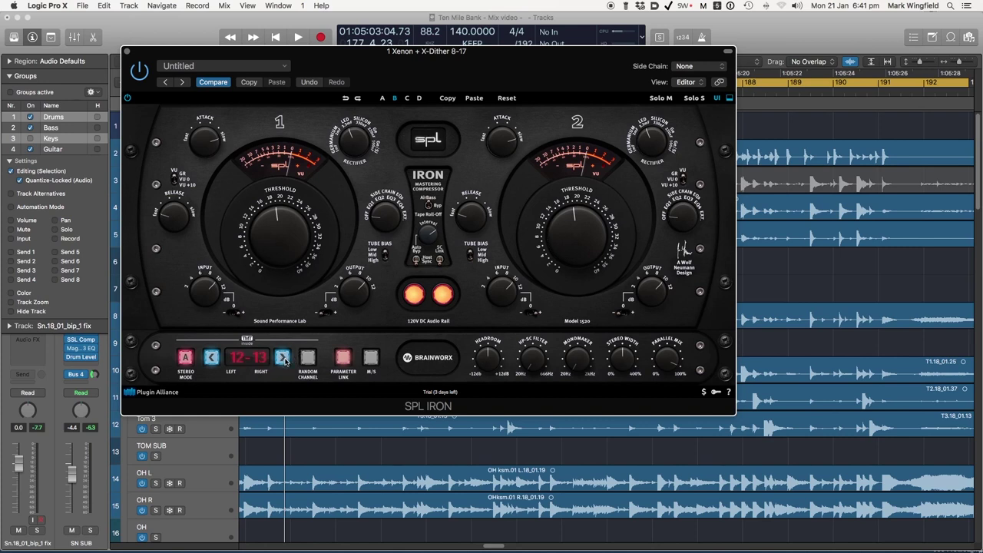
{"action": "left_click", "coordinate": [282, 358]}
{"action": "left_click", "coordinate": [309, 358]}
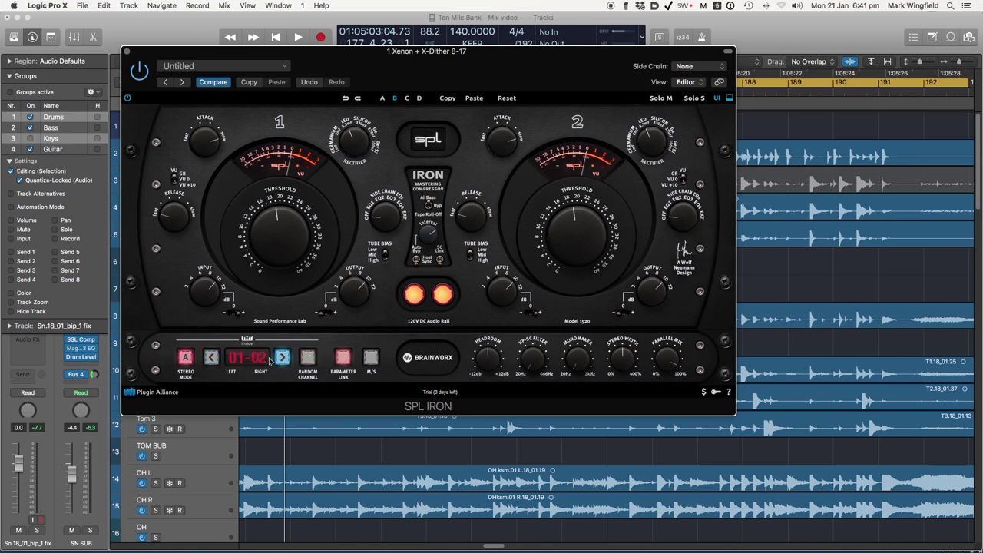
Set the TMT channel pair to 14-15.
{"action": "left_click", "coordinate": [283, 358]}
{"action": "left_click", "coordinate": [284, 358]}
{"action": "left_click", "coordinate": [283, 358]}
{"action": "left_click", "coordinate": [283, 358]}
{"action": "left_click", "coordinate": [283, 358]}
{"action": "left_click", "coordinate": [284, 358]}
{"action": "left_click", "coordinate": [283, 357]}
{"action": "left_click", "coordinate": [282, 358]}
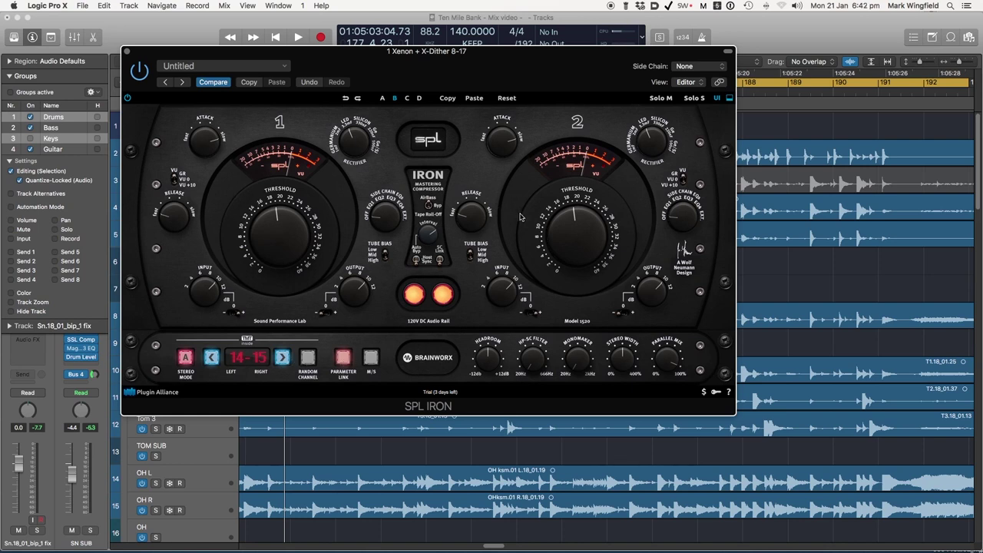
Toggle mid/side mode on and off, and toggle the parameter link off and on.
{"action": "left_click", "coordinate": [372, 358]}
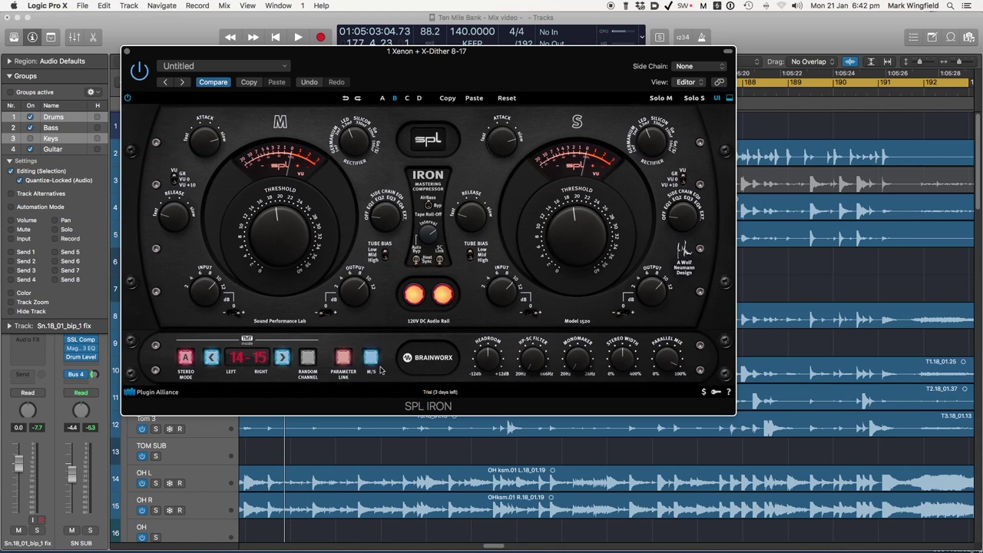
{"action": "left_click", "coordinate": [372, 358]}
{"action": "left_click", "coordinate": [342, 358]}
{"action": "left_click", "coordinate": [342, 357]}
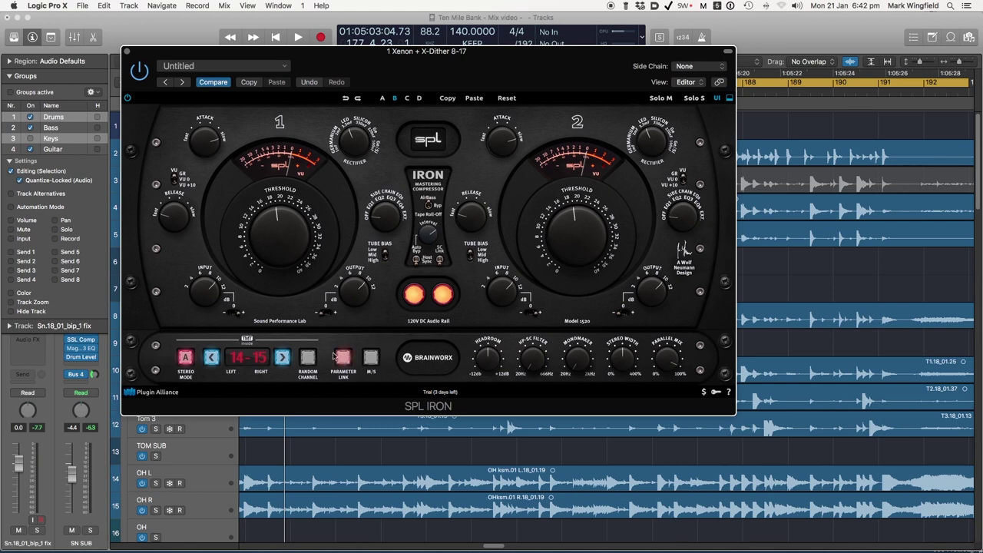
Lower the linked thresholds to about 16 and switch the compressor to mid/side mode.
{"action": "left_click_drag", "start_coordinate": [285, 229], "coordinate": [269, 237]}
{"action": "left_click", "coordinate": [371, 358]}
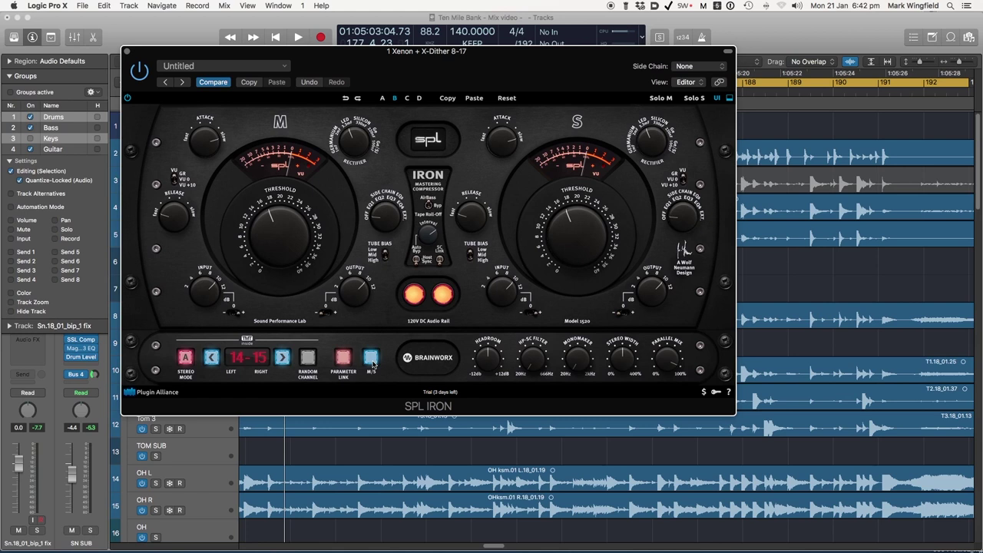
{"action": "left_click", "coordinate": [373, 362]}
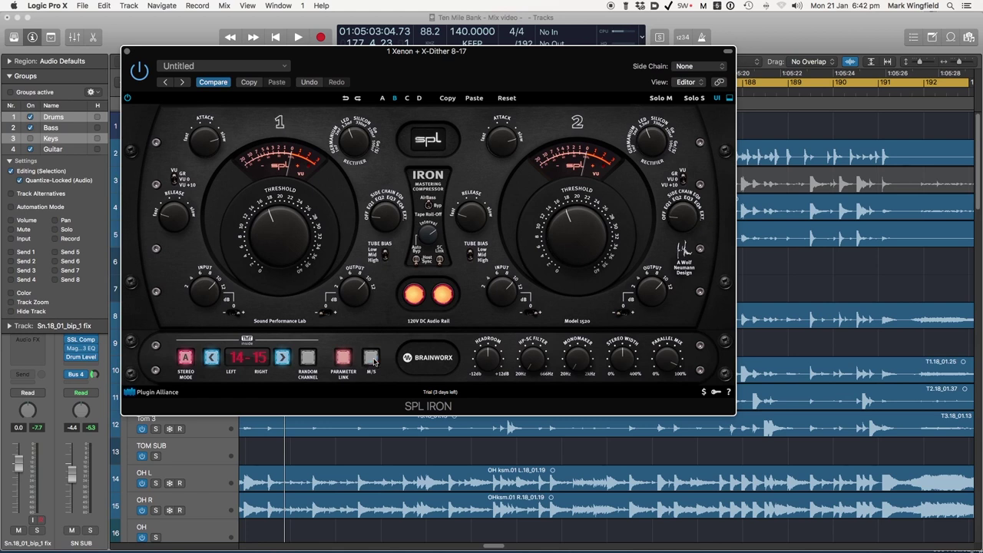
{"action": "left_click", "coordinate": [372, 361]}
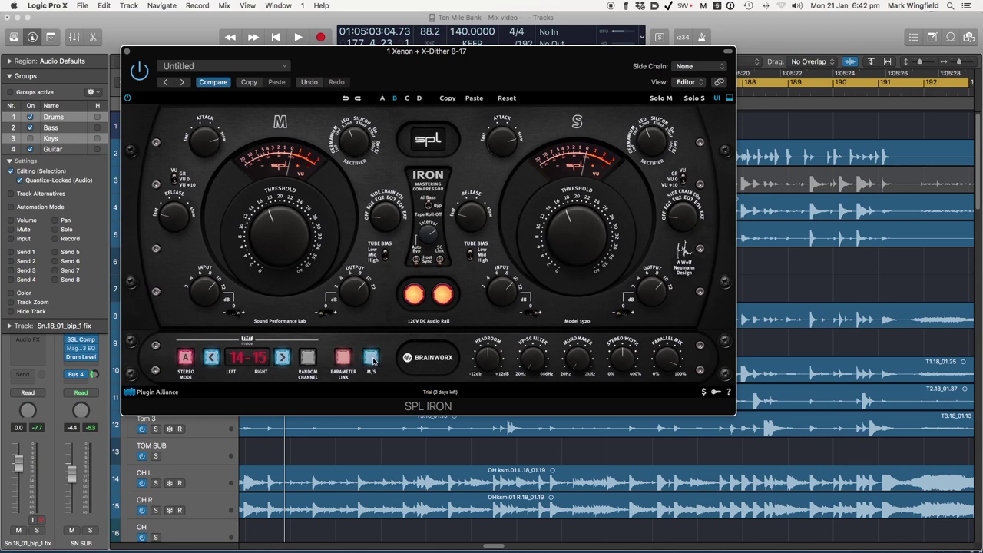
{"action": "left_click", "coordinate": [373, 361]}
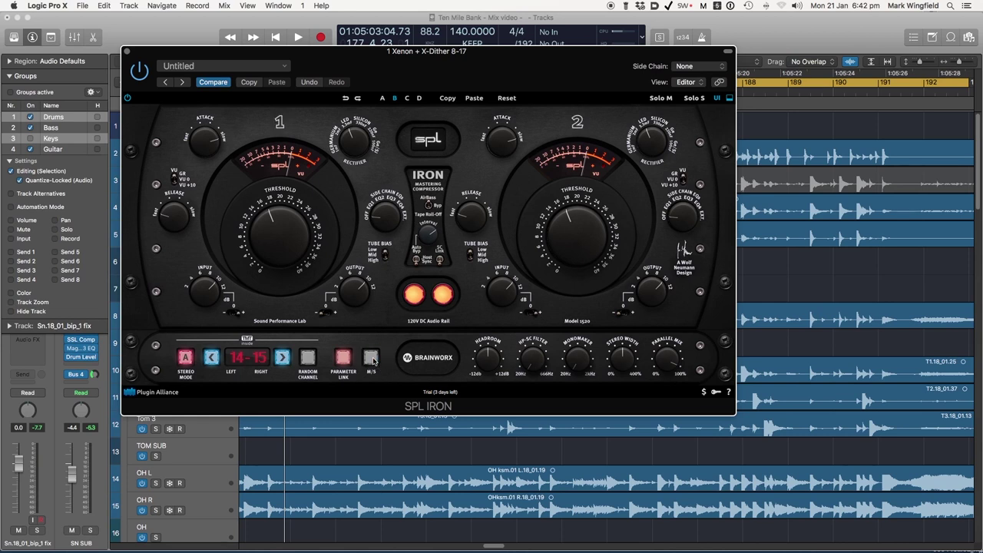
{"action": "left_click", "coordinate": [374, 361]}
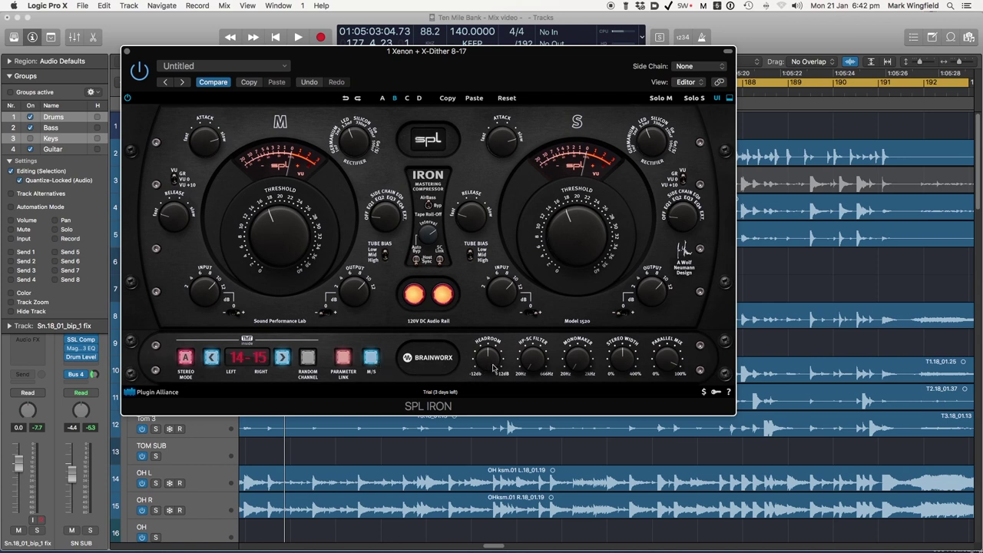
{"action": "left_click", "coordinate": [371, 358]}
{"action": "left_click", "coordinate": [373, 361]}
Try the headroom control and sweep the high-pass side-chain filter up and back to its minimum.
{"action": "mouse_move", "coordinate": [491, 365]}
{"action": "mouse_move", "coordinate": [489, 366]}
{"action": "left_mouse_down"}
{"action": "mouse_move", "coordinate": [486, 374]}
{"action": "mouse_move", "coordinate": [491, 331]}
{"action": "mouse_move", "coordinate": [489, 359]}
{"action": "left_mouse_up"}
{"action": "left_click_drag", "start_coordinate": [537, 367], "coordinate": [532, 321]}
{"action": "mouse_move", "coordinate": [536, 364]}
{"action": "left_click_drag", "start_coordinate": [535, 363], "coordinate": [533, 367]}
{"action": "left_click_drag", "start_coordinate": [533, 366], "coordinate": [536, 369]}
{"action": "left_click_drag", "start_coordinate": [538, 362], "coordinate": [535, 414]}
Sweep the Monomaker frequency up and back down to its minimum.
{"action": "mouse_move", "coordinate": [578, 367]}
{"action": "left_mouse_down"}
{"action": "mouse_move", "coordinate": [579, 318]}
{"action": "mouse_move", "coordinate": [578, 361]}
{"action": "left_mouse_up"}
{"action": "scroll", "coordinate": [580, 362], "scroll_direction": "down", "scroll_amount": 3}
{"action": "scroll", "coordinate": [580, 359], "scroll_direction": "up", "scroll_amount": 5}
{"action": "scroll", "coordinate": [580, 355], "scroll_direction": "down", "scroll_amount": 10}
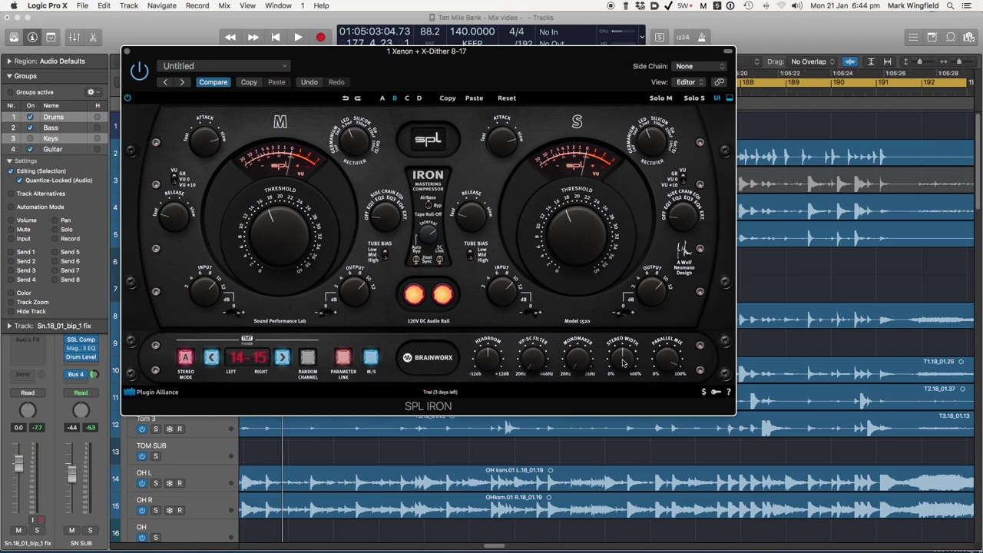
Sweep the stereo width up and down, and turn the parallel mix up to 100%.
{"action": "scroll", "coordinate": [626, 352], "scroll_direction": "up", "scroll_amount": 2}
{"action": "scroll", "coordinate": [626, 351], "scroll_direction": "up", "scroll_amount": 5}
{"action": "scroll", "coordinate": [627, 357], "scroll_direction": "down", "scroll_amount": 3}
{"action": "scroll", "coordinate": [627, 359], "scroll_direction": "down", "scroll_amount": 3}
{"action": "scroll", "coordinate": [623, 362], "scroll_direction": "up", "scroll_amount": 3}
{"action": "scroll", "coordinate": [626, 361], "scroll_direction": "up", "scroll_amount": 4}
{"action": "scroll", "coordinate": [627, 358], "scroll_direction": "down", "scroll_amount": 3}
{"action": "scroll", "coordinate": [627, 358], "scroll_direction": "down", "scroll_amount": 5}
{"action": "left_click_drag", "start_coordinate": [664, 372], "coordinate": [662, 309]}
Reposition the SPL IRON plugin window and switch the compressor from bypassed back to active.
{"action": "left_click_drag", "start_coordinate": [505, 69], "coordinate": [479, 61]}
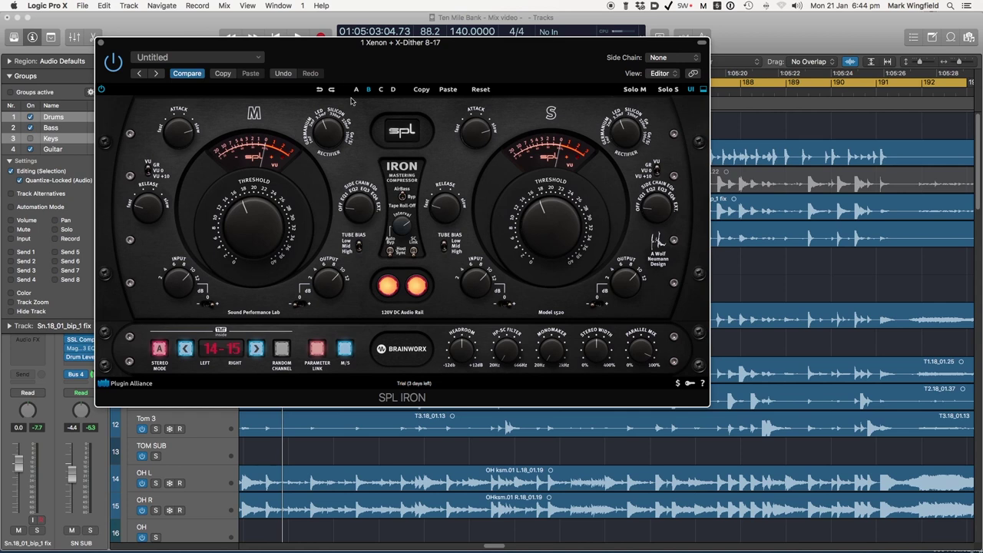
{"action": "left_click_drag", "start_coordinate": [323, 53], "coordinate": [453, 120]}
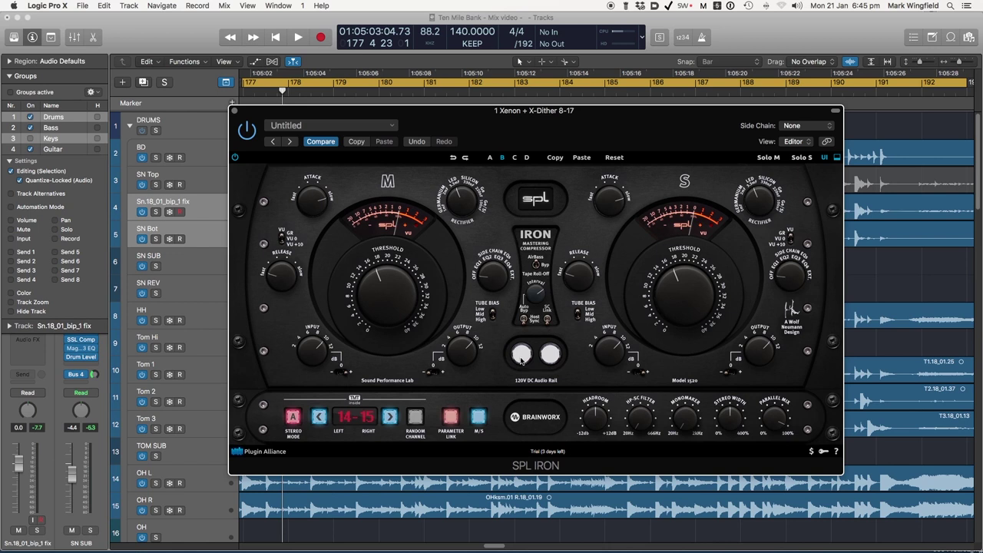
{"action": "left_click", "coordinate": [521, 355]}
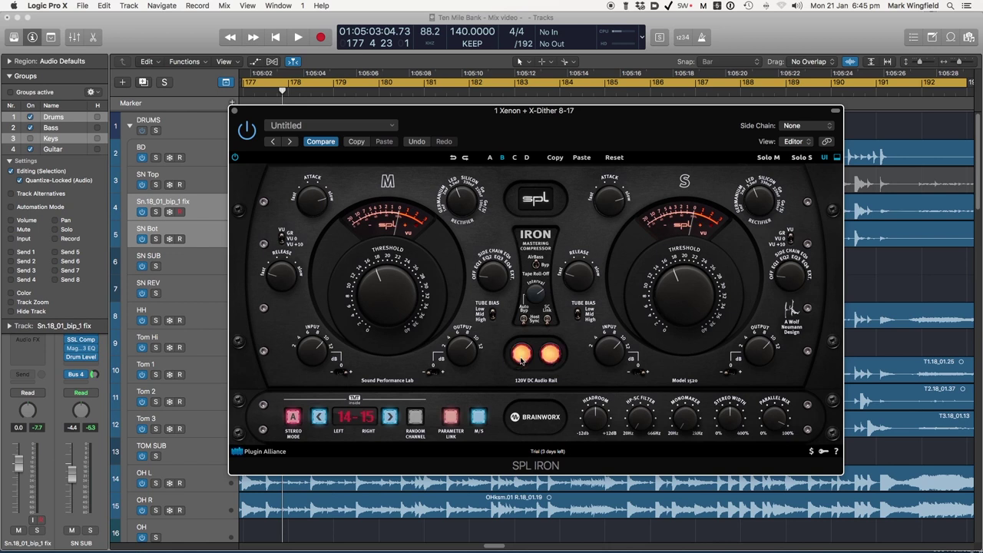
Bypass the compressor and switch briefly to Preview and back to the SPL IRON plugin.
{"action": "left_click", "coordinate": [521, 355]}
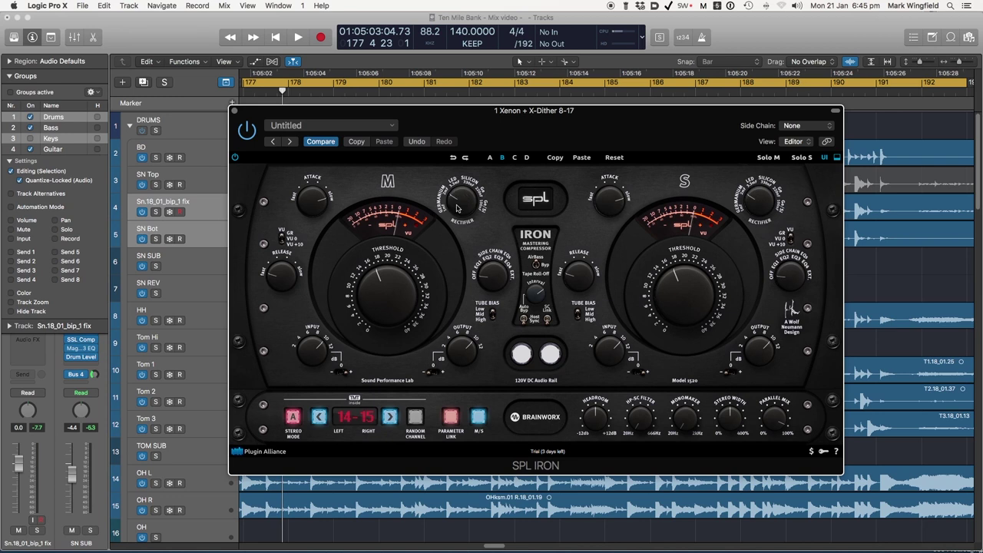
{"action": "key", "text": "super+Tab"}
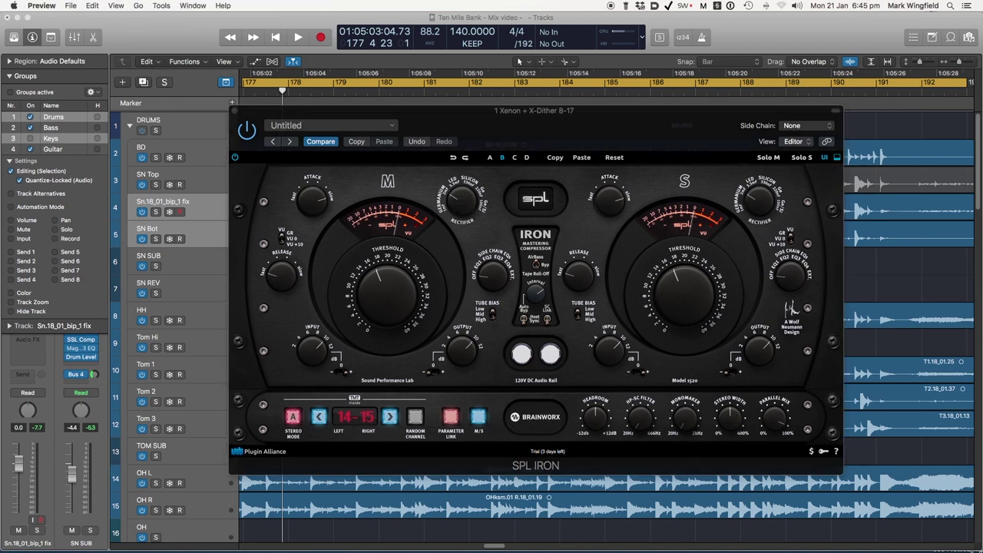
{"action": "left_click", "coordinate": [469, 208]}
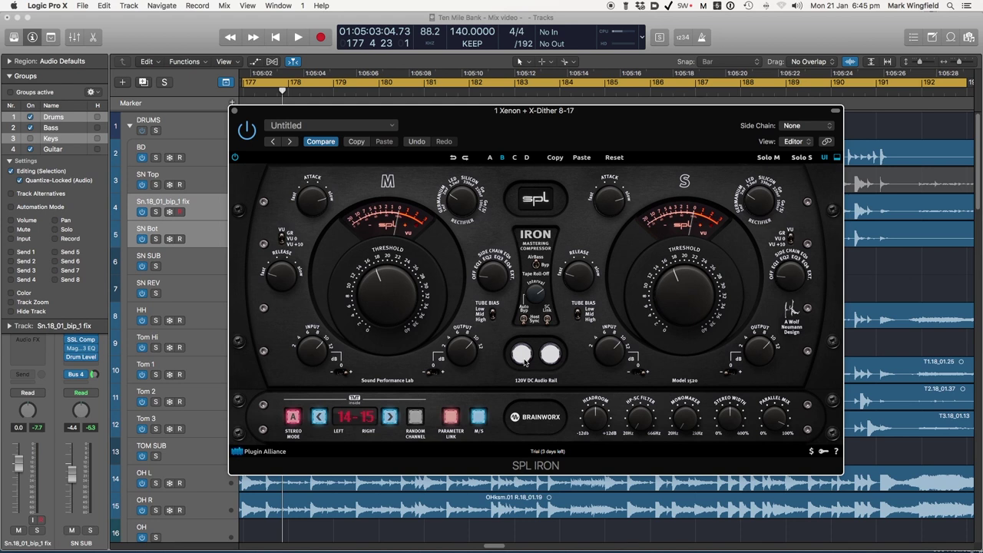
Play the mix, compare the compressor active against bypassed, and stop playback with it bypassed.
{"action": "key", "text": "space"}
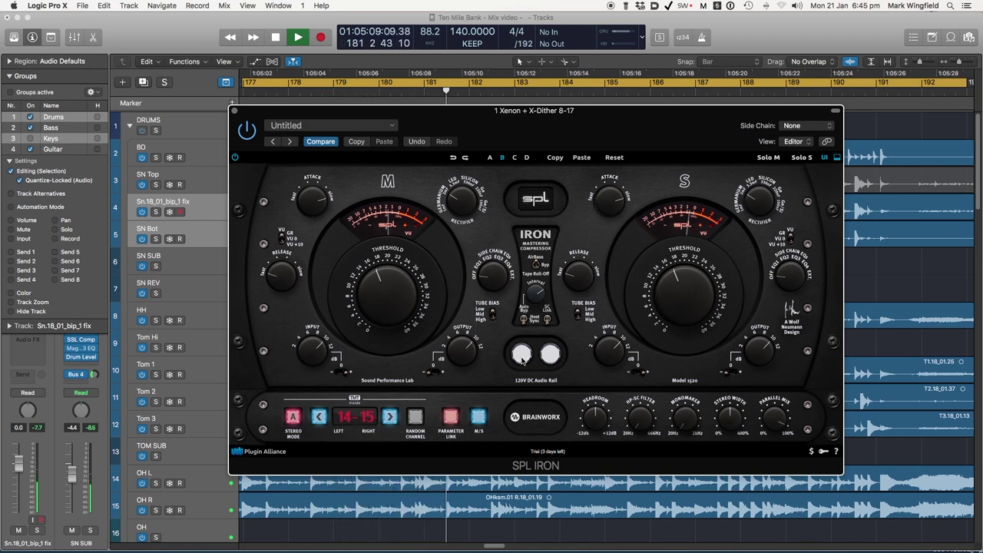
{"action": "left_click", "coordinate": [523, 356]}
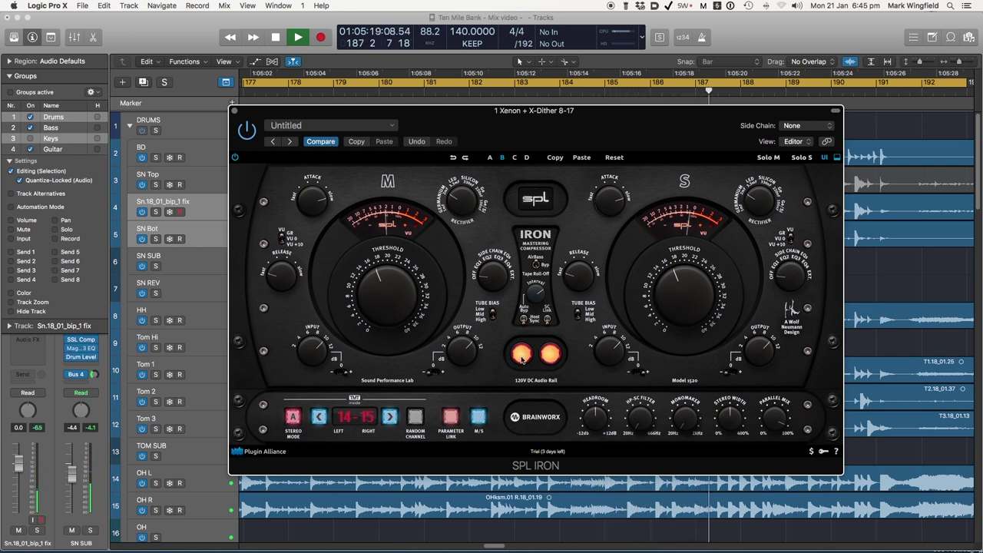
{"action": "left_click", "coordinate": [522, 358]}
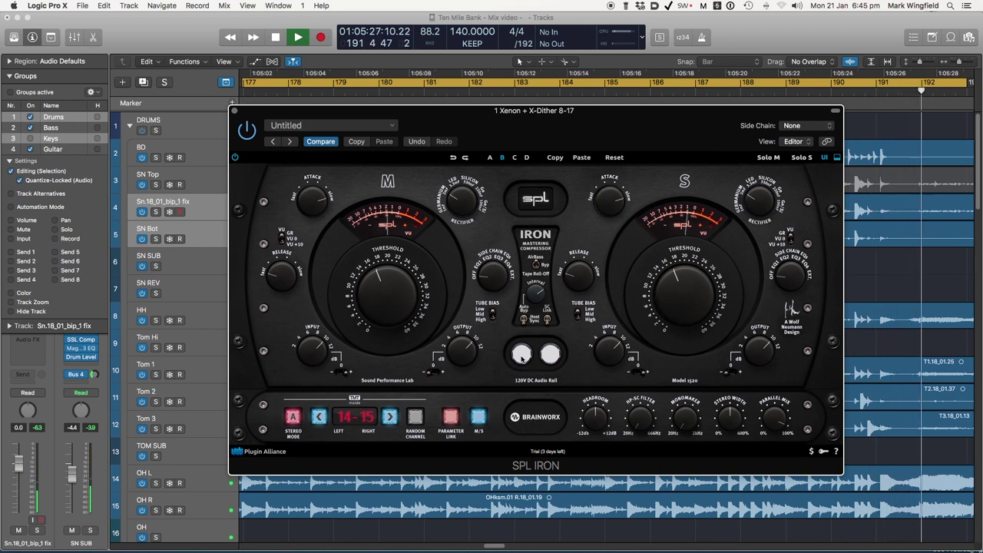
{"action": "key", "text": "space"}
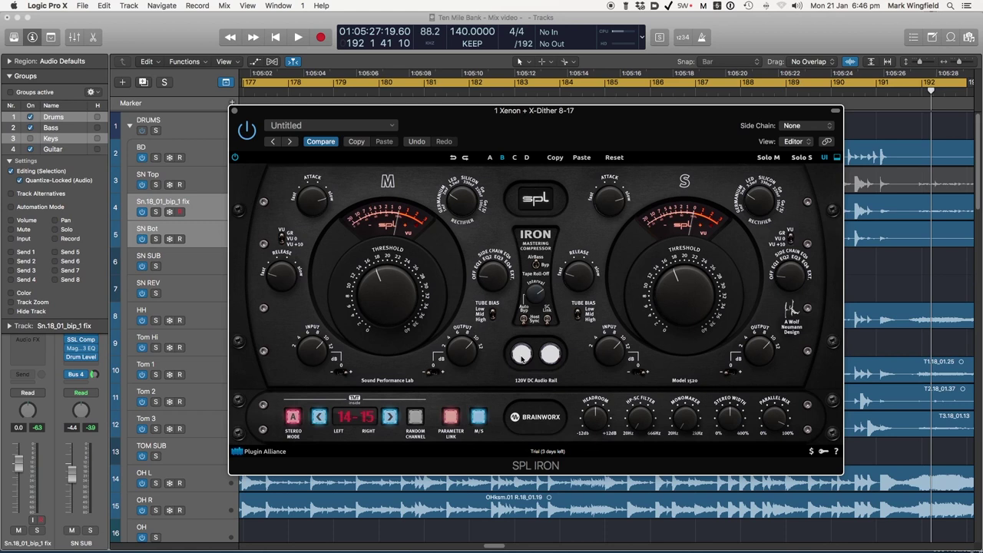
Nudge the plugin window slightly and replay the mix, switching the compressor on and back to bypass before stopping.
{"action": "left_click_drag", "start_coordinate": [471, 120], "coordinate": [464, 118]}
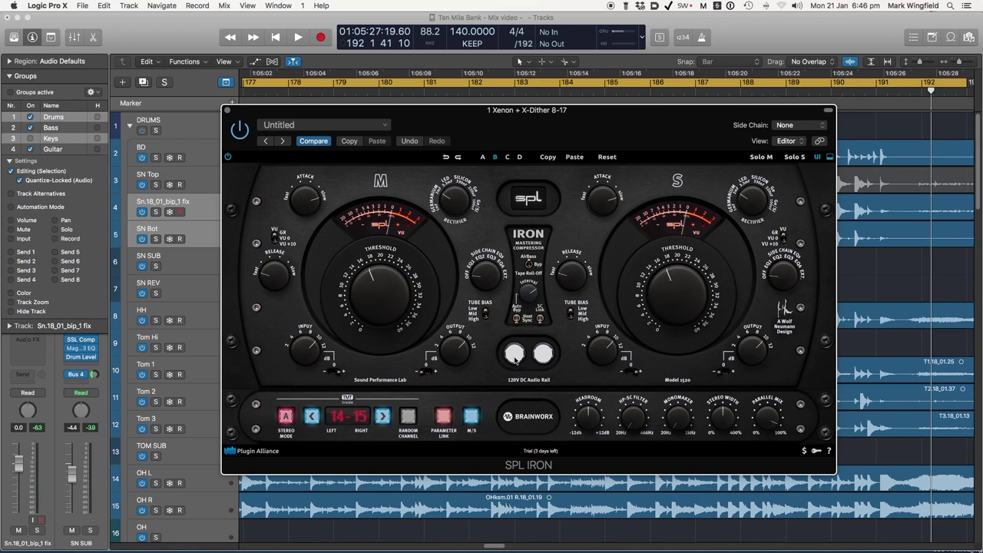
{"action": "key", "text": "space"}
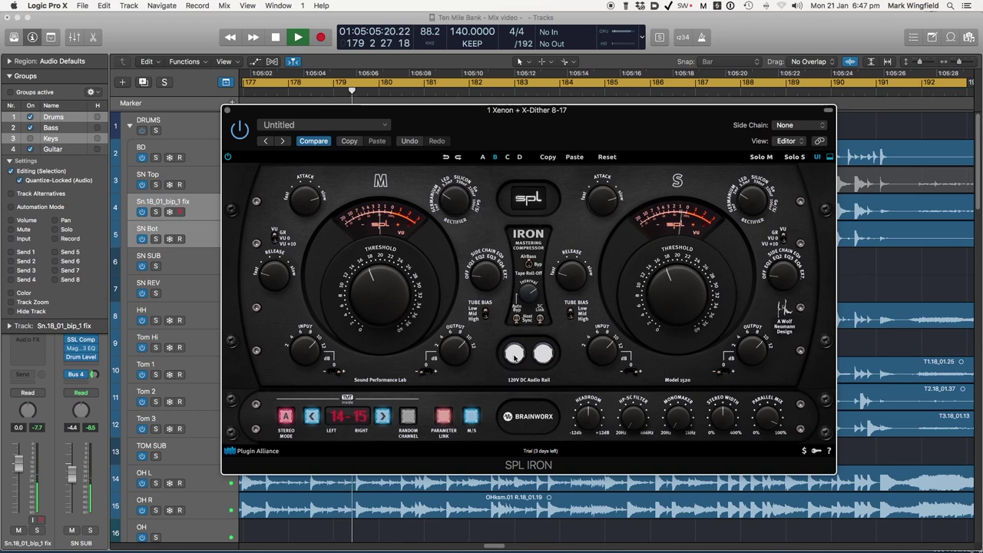
{"action": "left_click", "coordinate": [515, 354]}
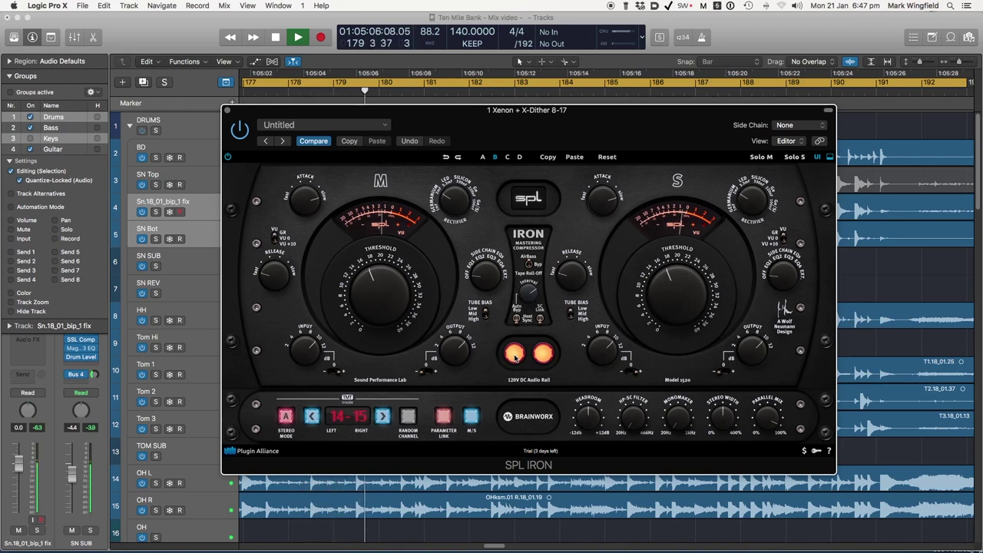
{"action": "left_click", "coordinate": [515, 354]}
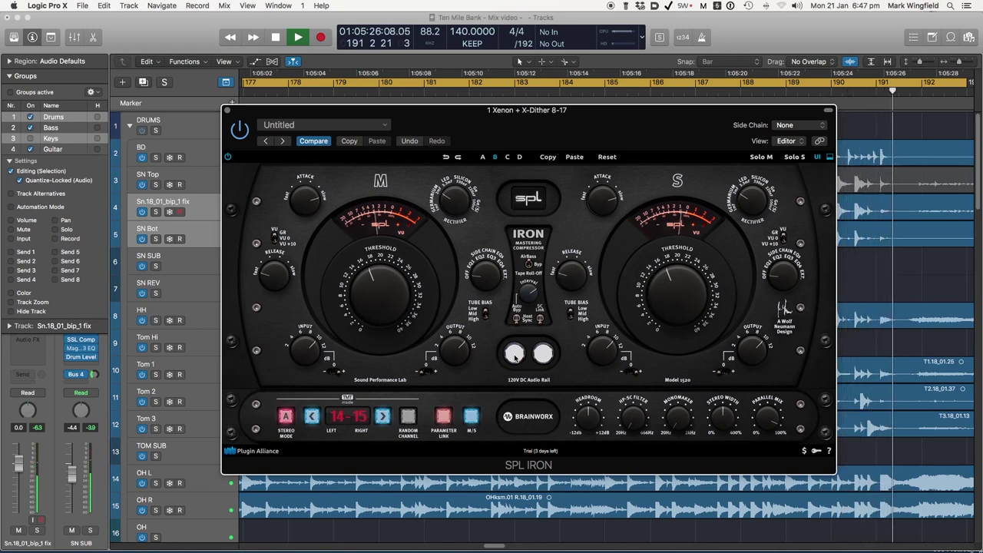
{"action": "key", "text": "space"}
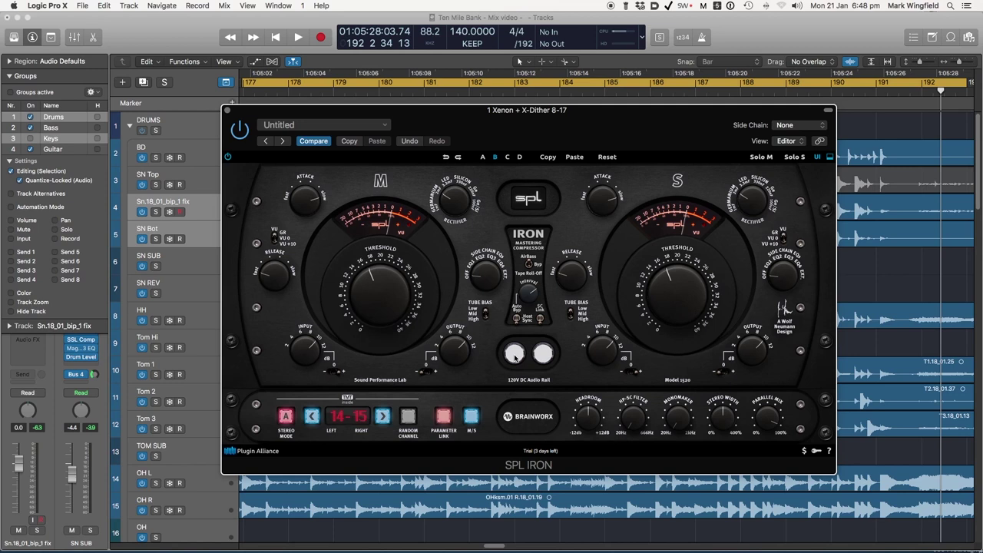
Replay the looped mix while repeatedly switching the compressor between bypassed and active, and stop playback with it active.
{"action": "left_click", "coordinate": [514, 355]}
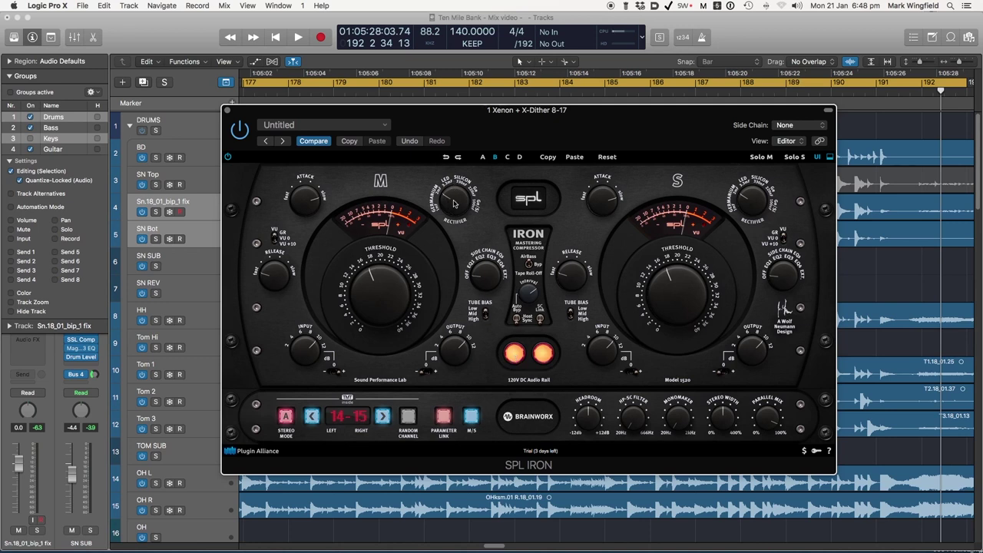
{"action": "left_click", "coordinate": [454, 189]}
{"action": "left_click", "coordinate": [515, 355]}
{"action": "key", "text": "space"}
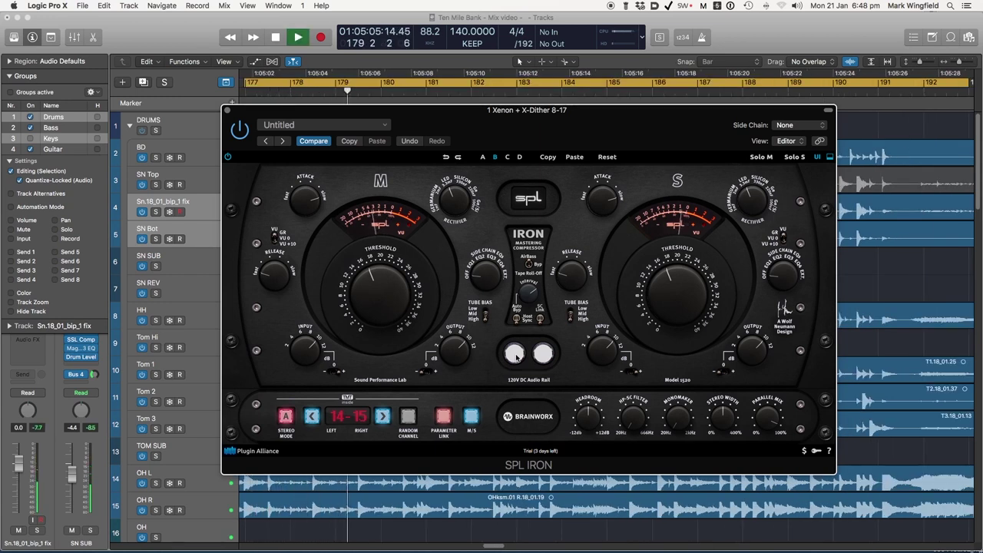
{"action": "left_click", "coordinate": [516, 356]}
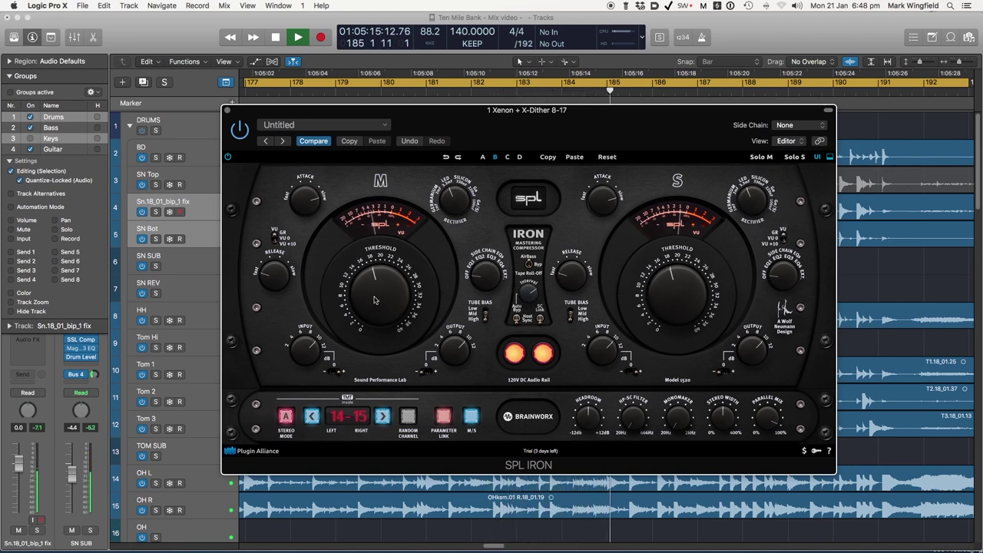
{"action": "left_click", "coordinate": [515, 355]}
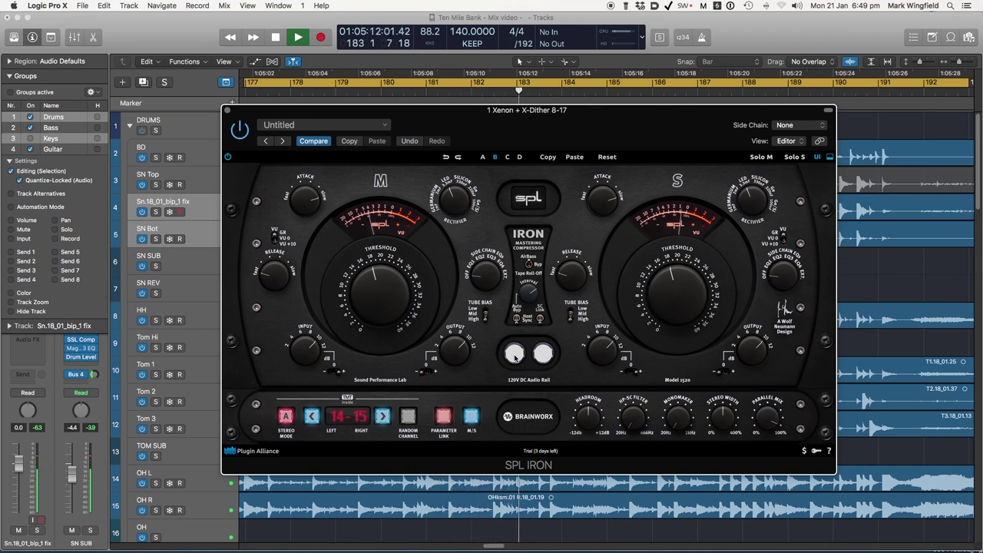
{"action": "left_click", "coordinate": [515, 355]}
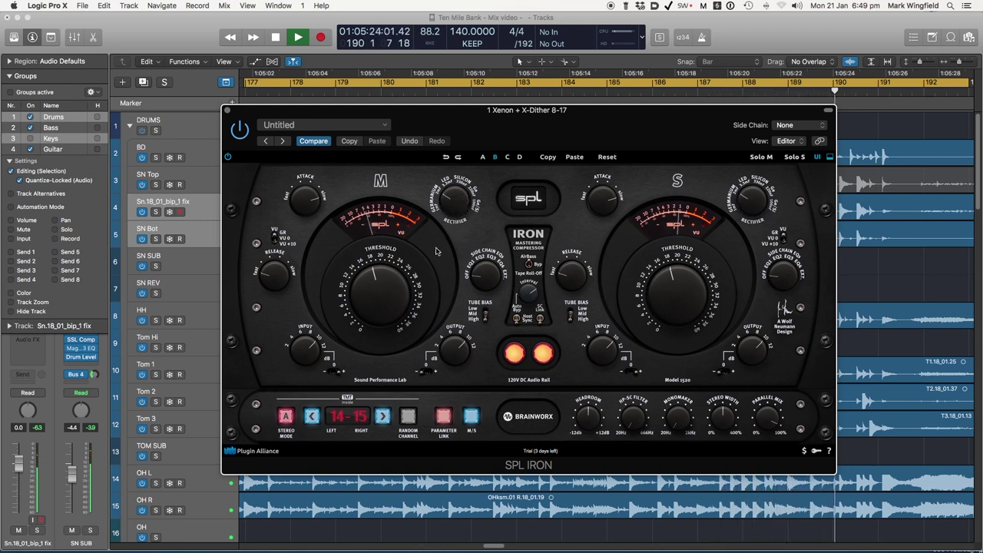
{"action": "left_click", "coordinate": [515, 356]}
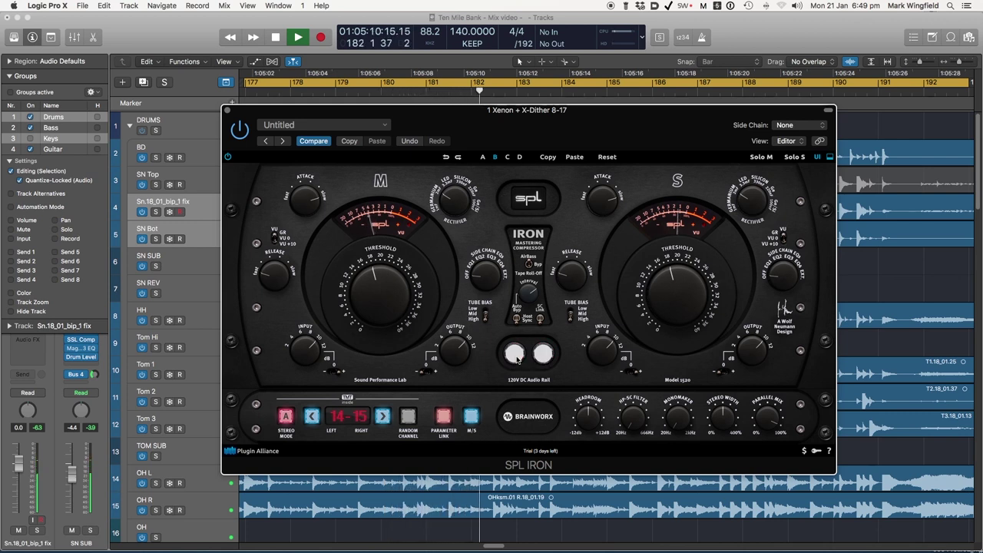
{"action": "left_click", "coordinate": [516, 356]}
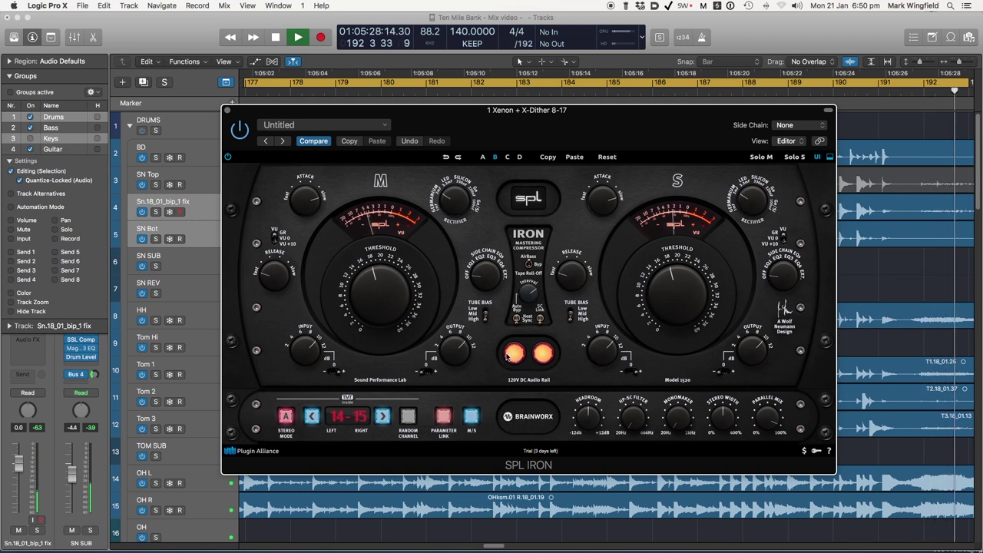
{"action": "key", "text": "space"}
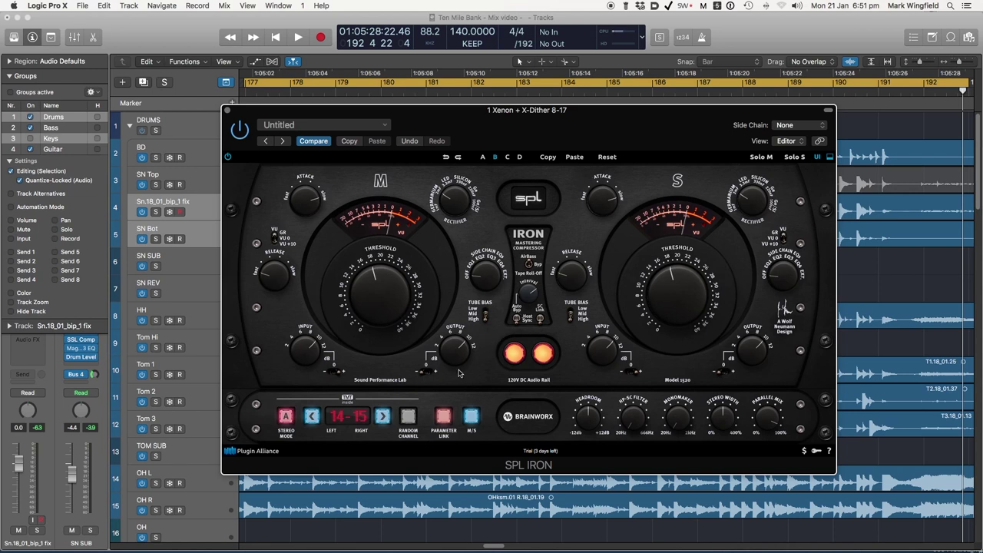
Step the TMT channel pair back and forward to 14-15, and play a passage of the mix with the compressor active.
{"action": "left_click", "coordinate": [315, 419]}
{"action": "left_click", "coordinate": [382, 417]}
{"action": "key", "text": "space"}
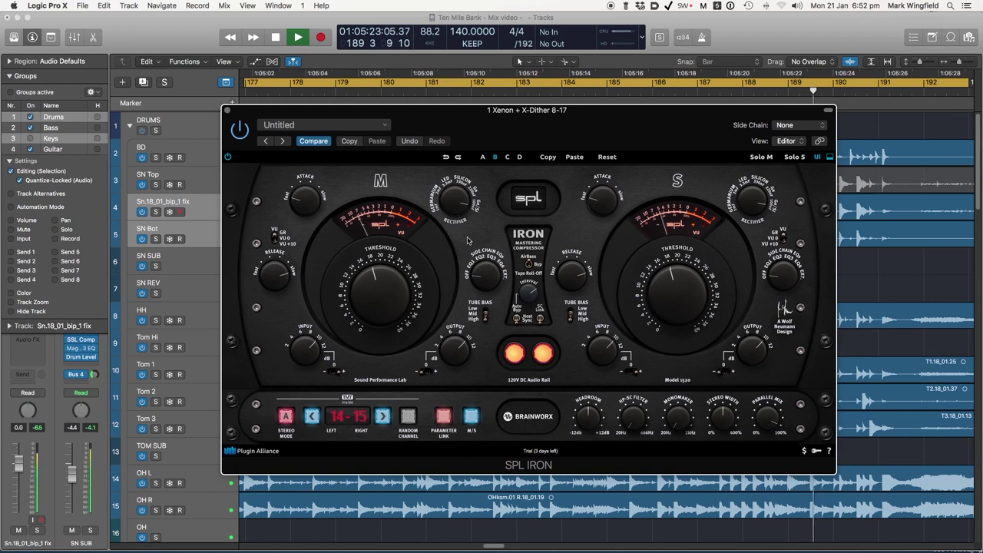
{"action": "key", "text": "space"}
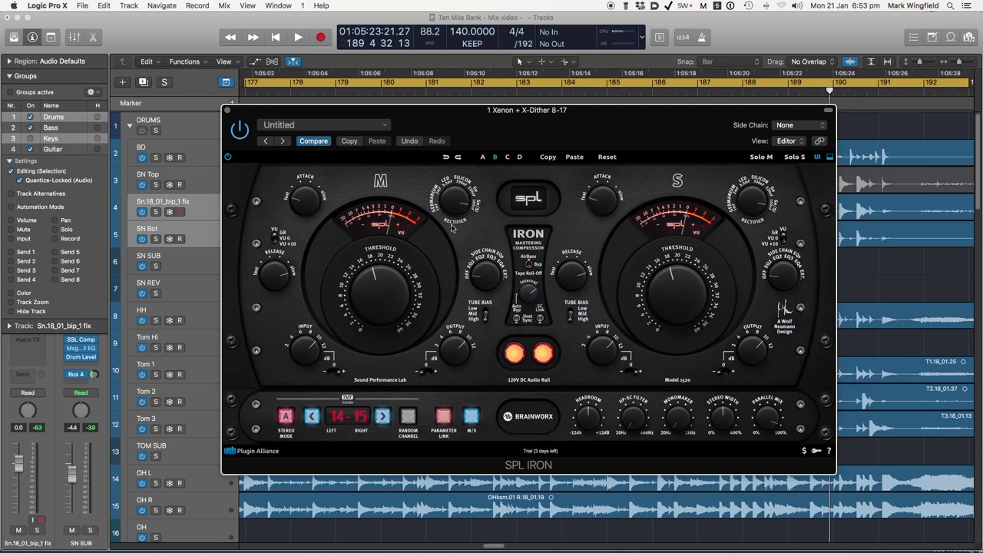
Move the plugin window up and to the left over the Logic tracks area, adjusting its final position.
{"action": "left_click_drag", "start_coordinate": [467, 117], "coordinate": [376, 57]}
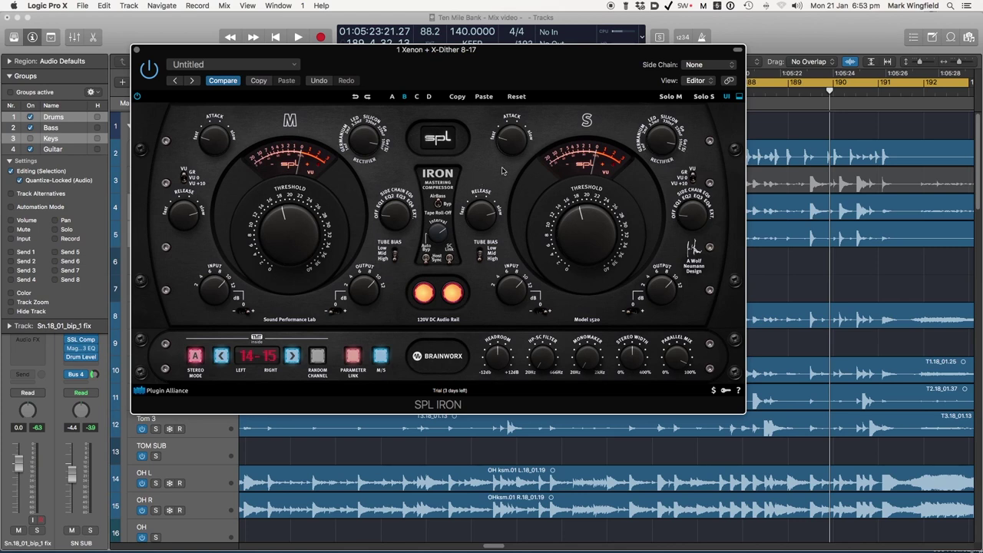
{"action": "mouse_move", "coordinate": [509, 61]}
{"action": "left_mouse_down"}
{"action": "mouse_move", "coordinate": [493, 71]}
{"action": "mouse_move", "coordinate": [512, 67]}
{"action": "left_mouse_up"}
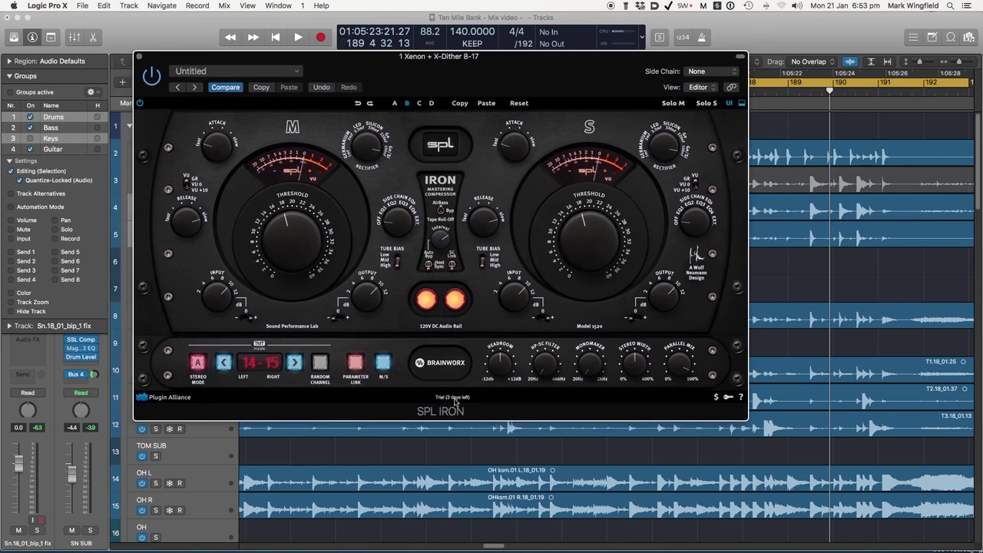
{"action": "left_click_drag", "start_coordinate": [523, 64], "coordinate": [520, 79]}
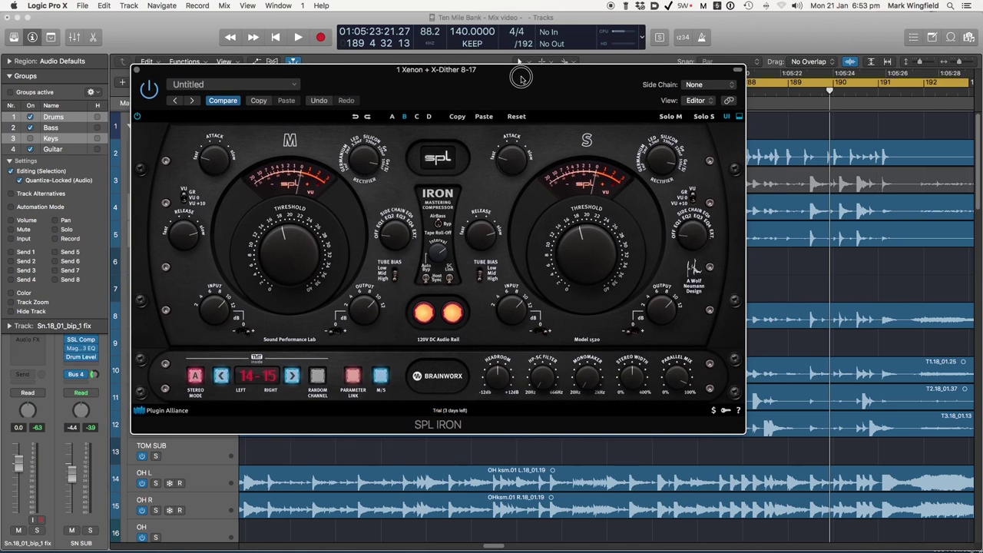